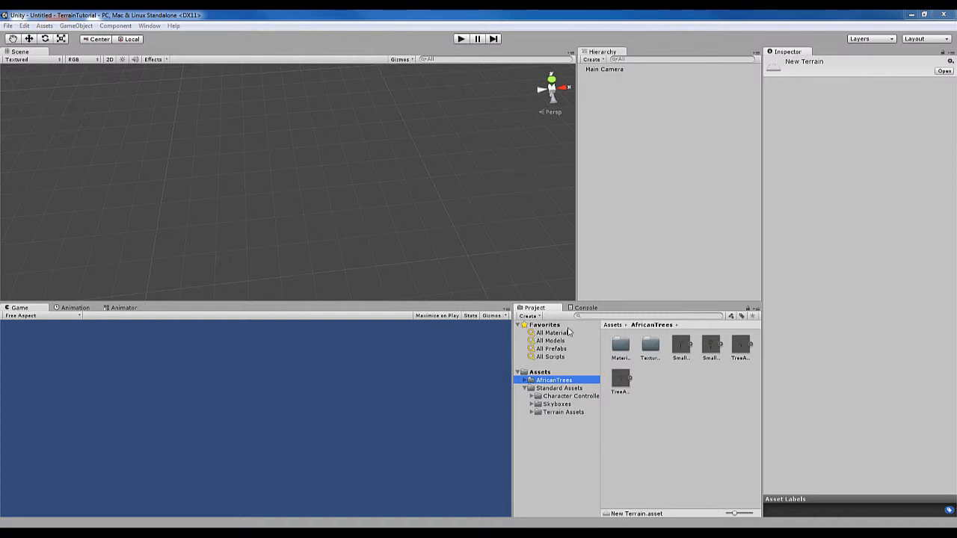
Look through the Character Controllers, Terrain Assets and AfricanTrees folders in the project's assets
left_click(567, 397)
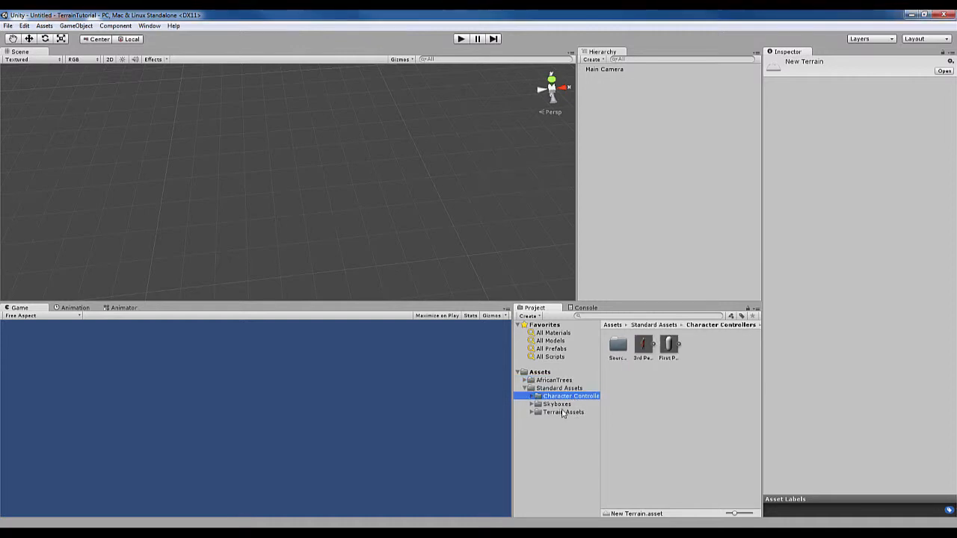
key("Down")
key("Down")
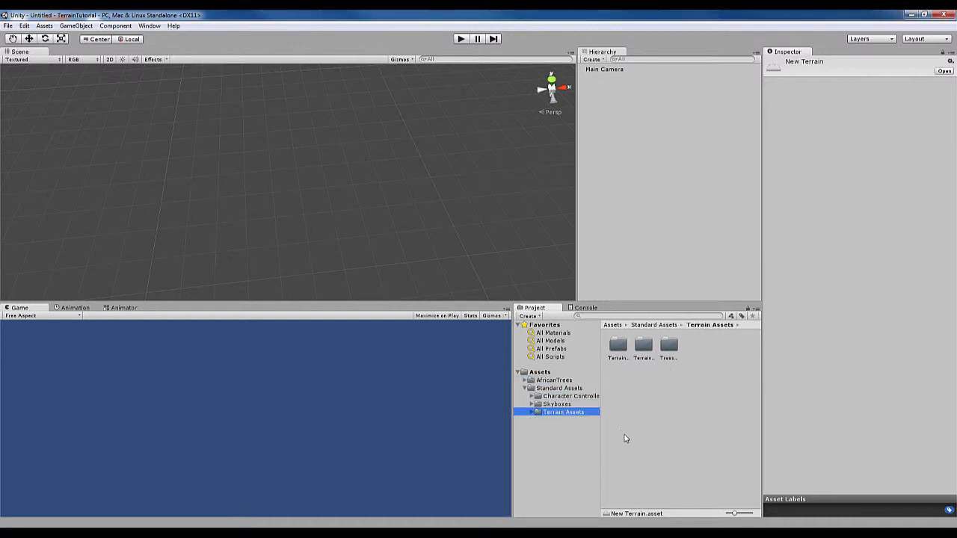
left_click(570, 381)
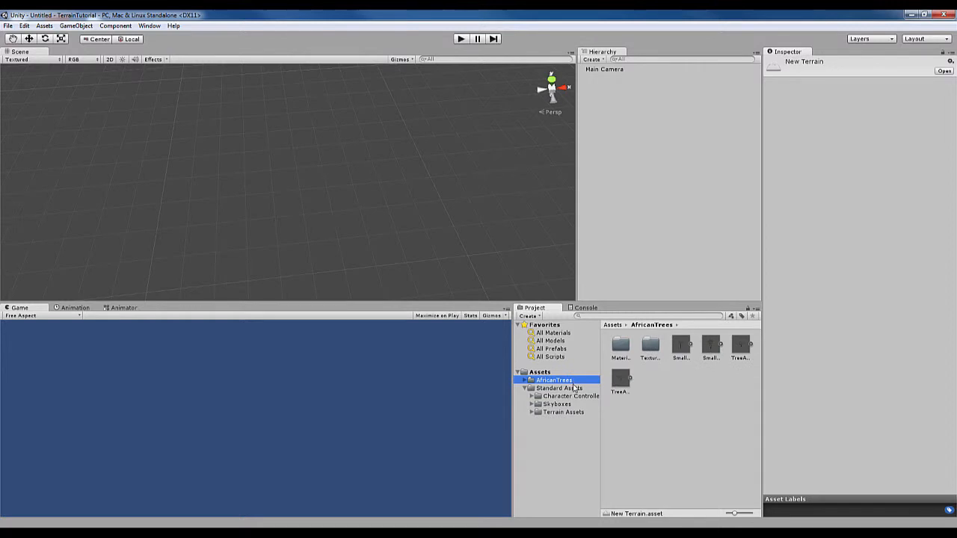
left_click(150, 26)
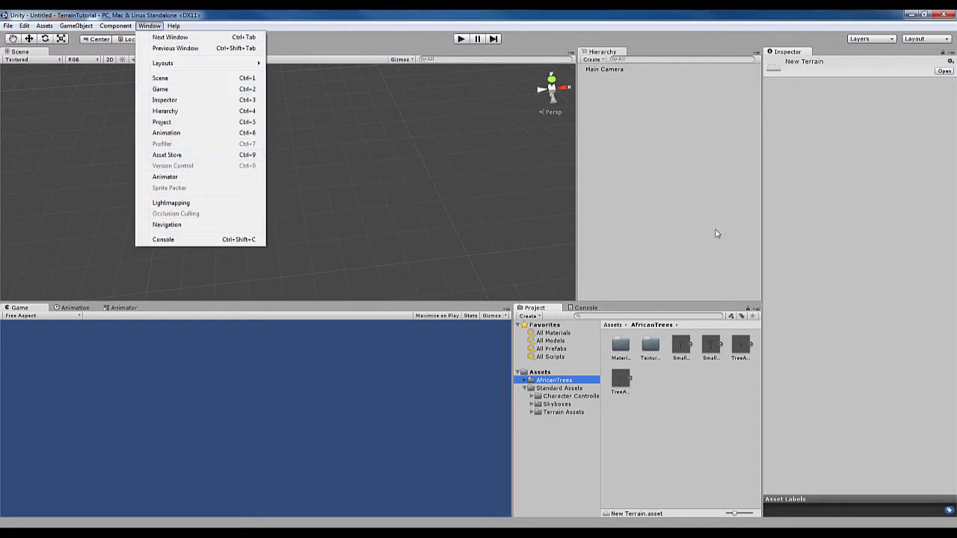
left_click(694, 213)
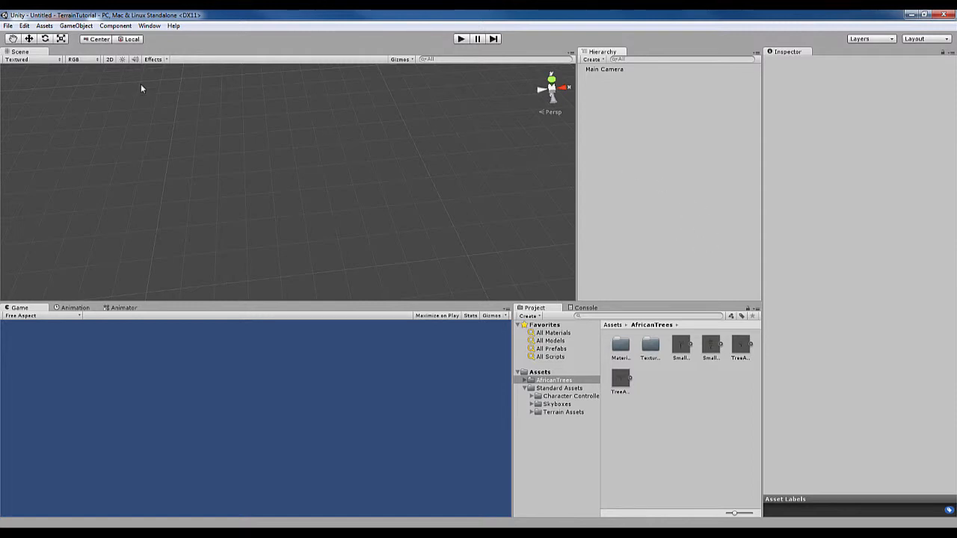
Create a new Terrain object in the empty scene
left_click(77, 30)
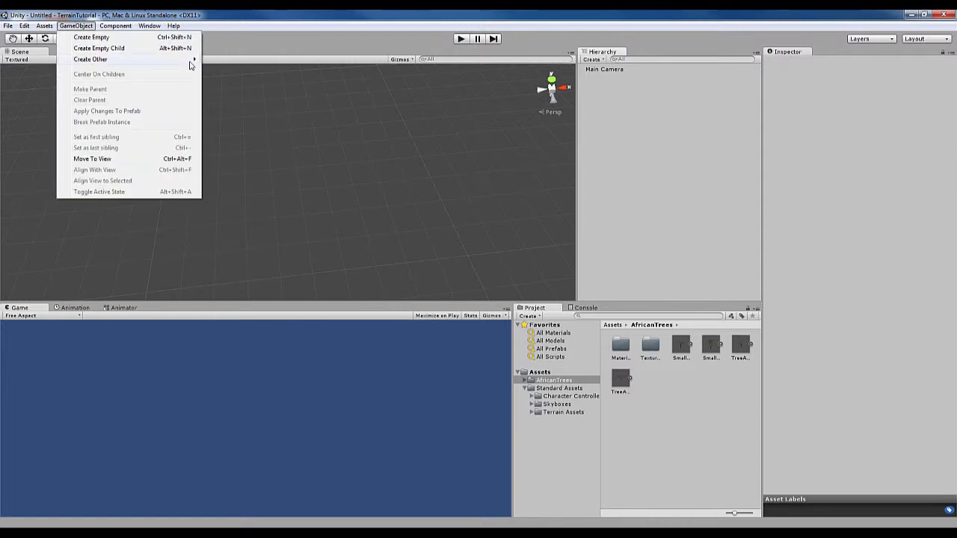
mouse_move(190, 65)
left_click(244, 279)
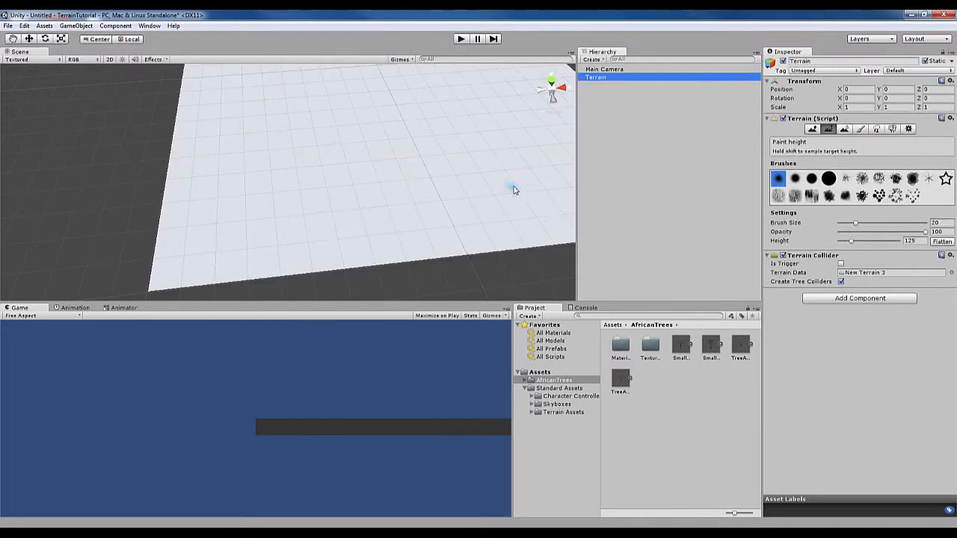
Set the terrain's width and length to 1000 in its resolution settings
scroll(509, 187, "down", 8)
middle_click_drag(415, 160, 407, 209)
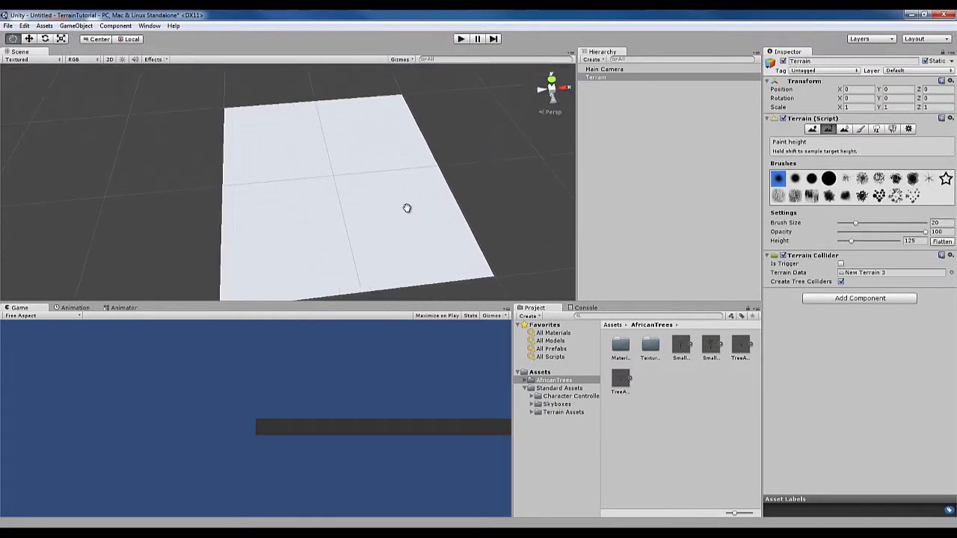
left_click(910, 131)
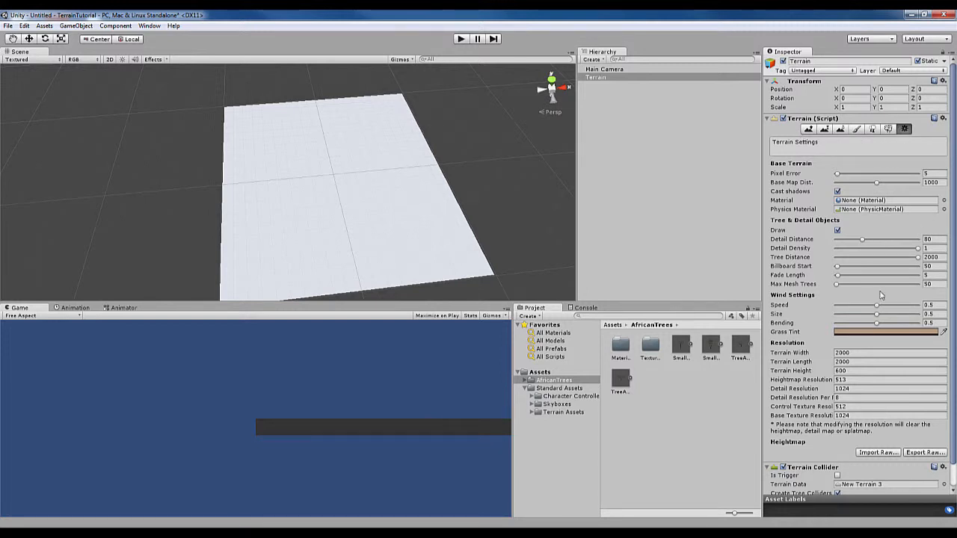
left_click(863, 352)
key("Tab")
type("1")
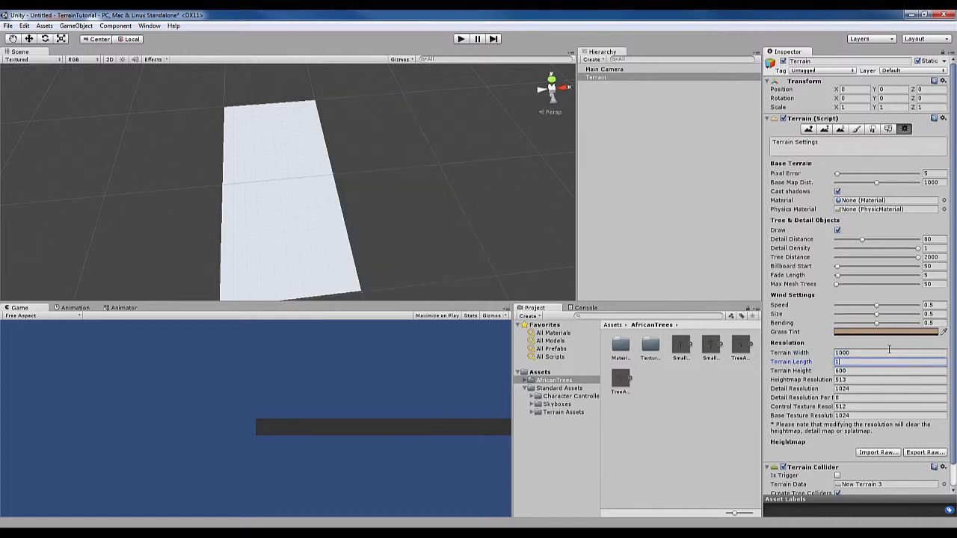
type("000")
key("Return")
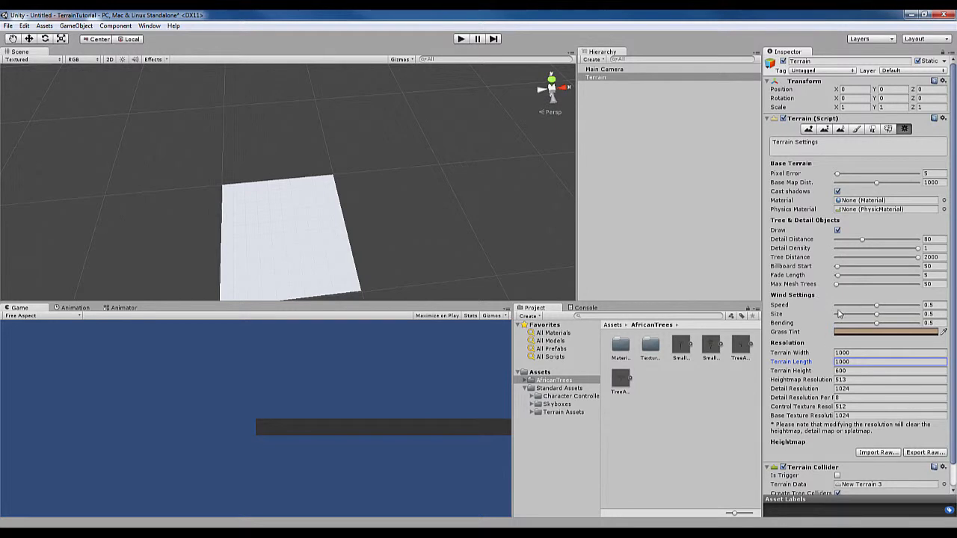
Try raising scattered bumps in the middle of the terrain with the largest solid round brush, and undo them
left_click(808, 129)
mouse_move(358, 200)
left_mouse_down("alt")
mouse_move(348, 207)
mouse_move(376, 109)
mouse_move(354, 134)
mouse_move(353, 190)
mouse_move(406, 143)
left_mouse_up("alt")
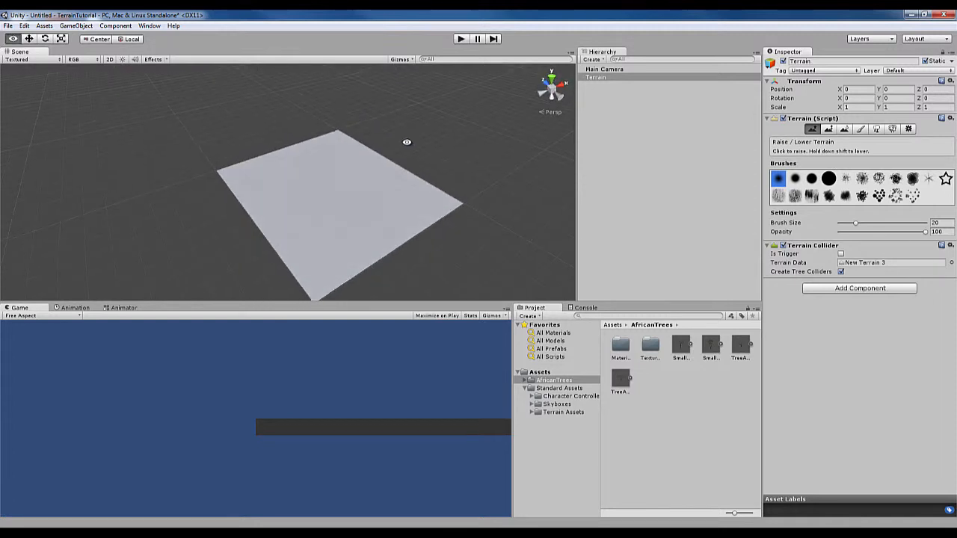
scroll(376, 165, "up", 3)
left_click(828, 179)
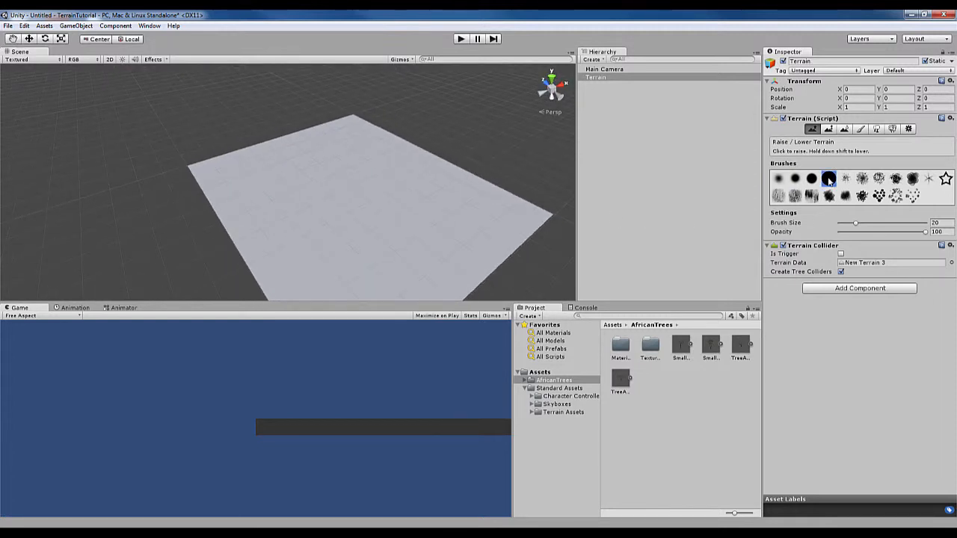
mouse_move(369, 227)
left_mouse_down()
mouse_move(404, 199)
mouse_move(348, 172)
mouse_move(370, 196)
left_mouse_up()
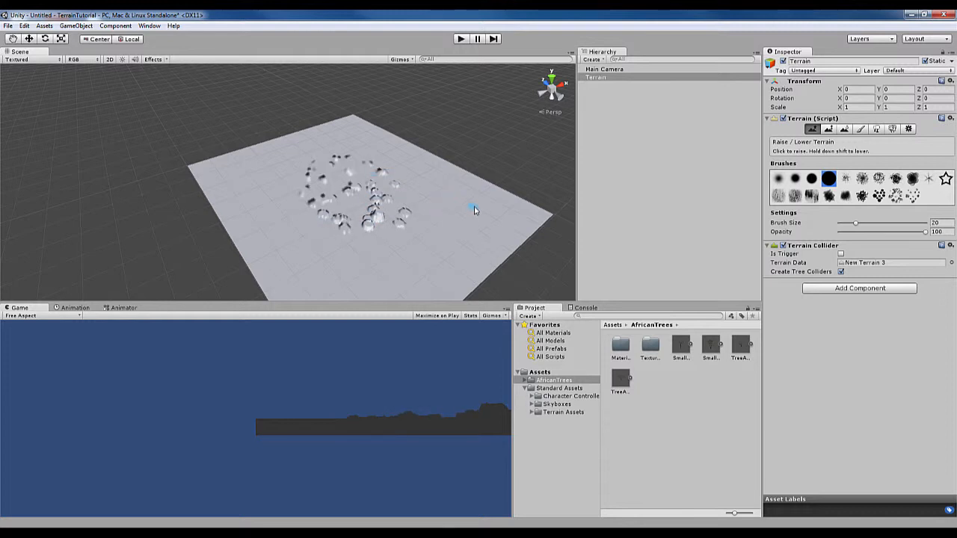
key("ctrl+z")
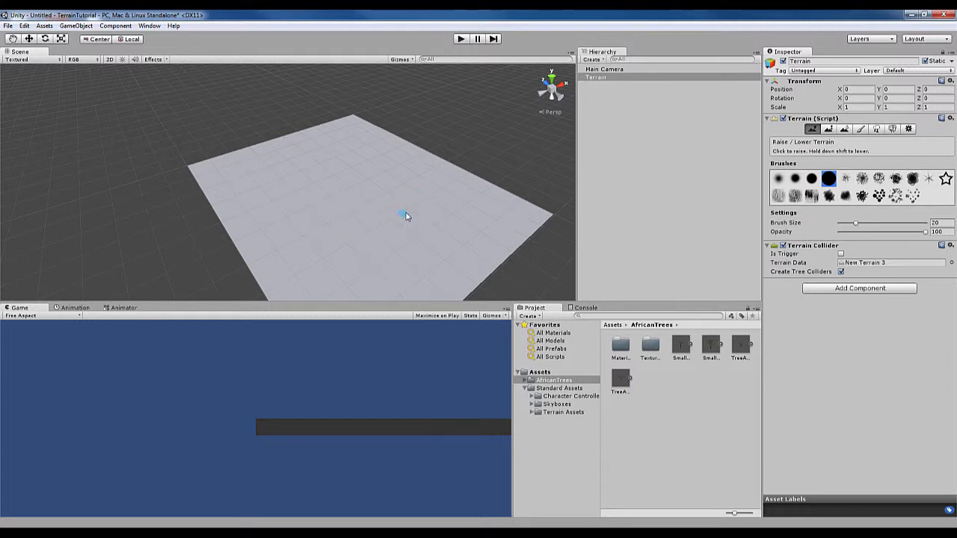
Flatten the whole terrain at a paint height of 100
middle_click_drag(404, 213, 419, 149)
left_click_drag(419, 150, 451, 116, "alt")
left_click(830, 129)
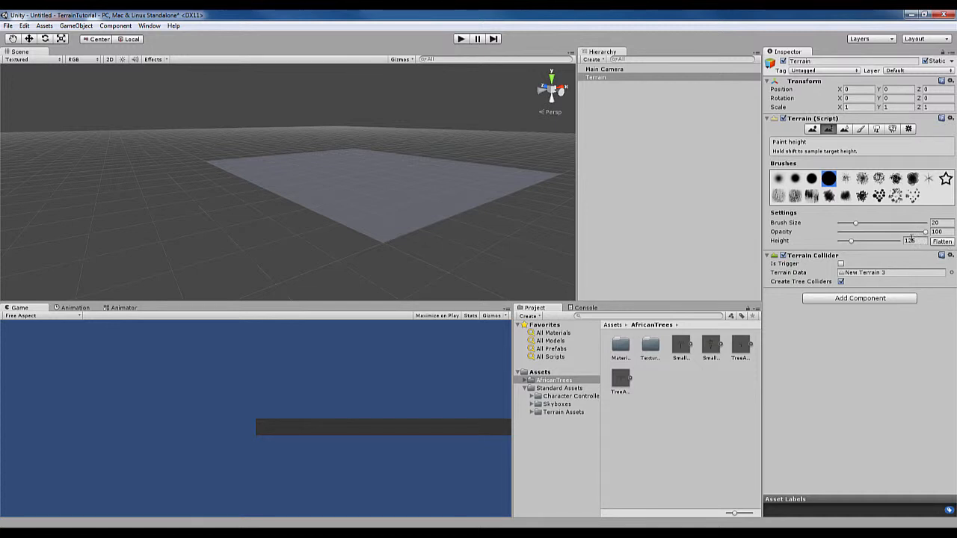
left_click(918, 241)
type("100")
left_click(941, 243)
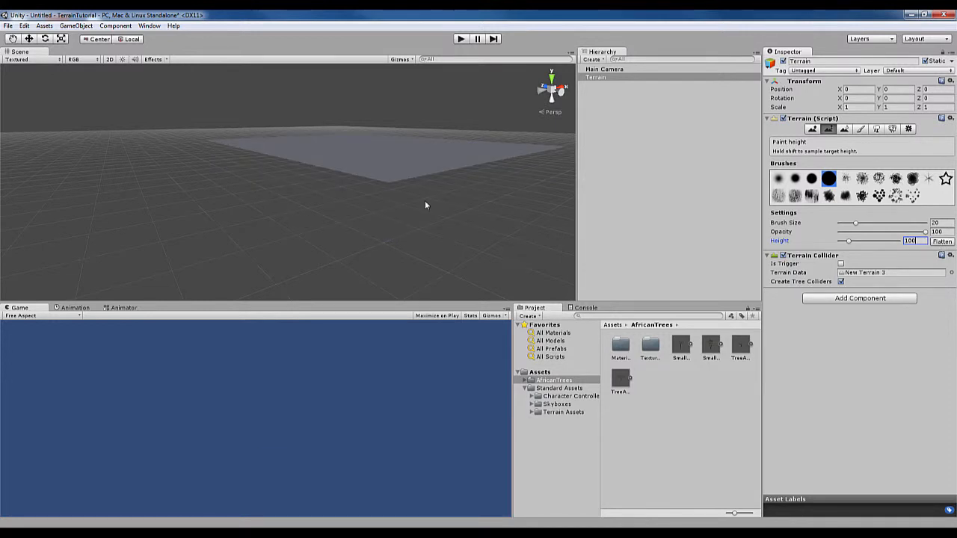
Roughen the terrain's surface using Raise / Lower Terrain with a scattered-speckle brush at size 100 and opacity 33
left_click(812, 128)
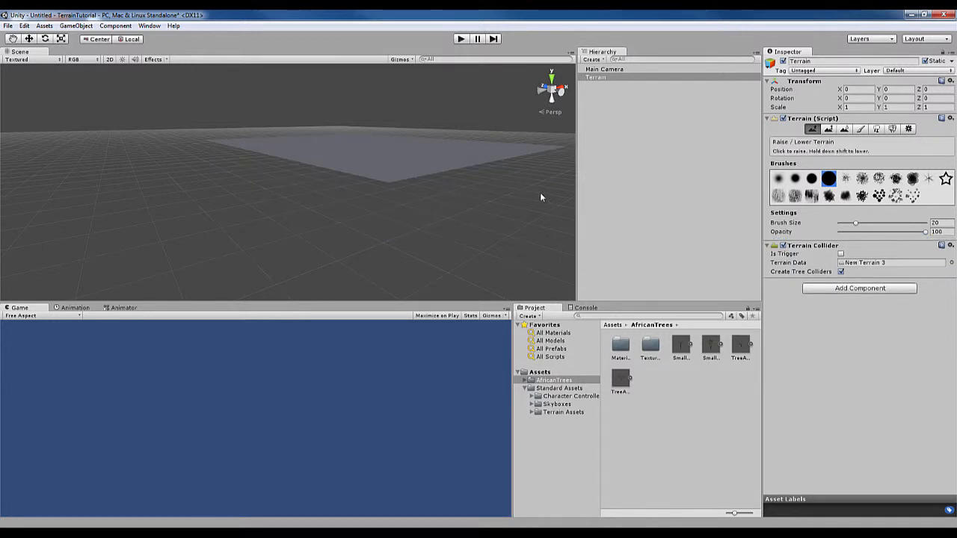
mouse_move(467, 178)
left_mouse_down("alt")
mouse_move(456, 248)
mouse_move(421, 145)
mouse_move(389, 138)
mouse_move(370, 196)
mouse_move(422, 163)
mouse_move(441, 183)
mouse_move(372, 190)
mouse_move(419, 201)
left_mouse_up("alt")
key("ctrl+z")
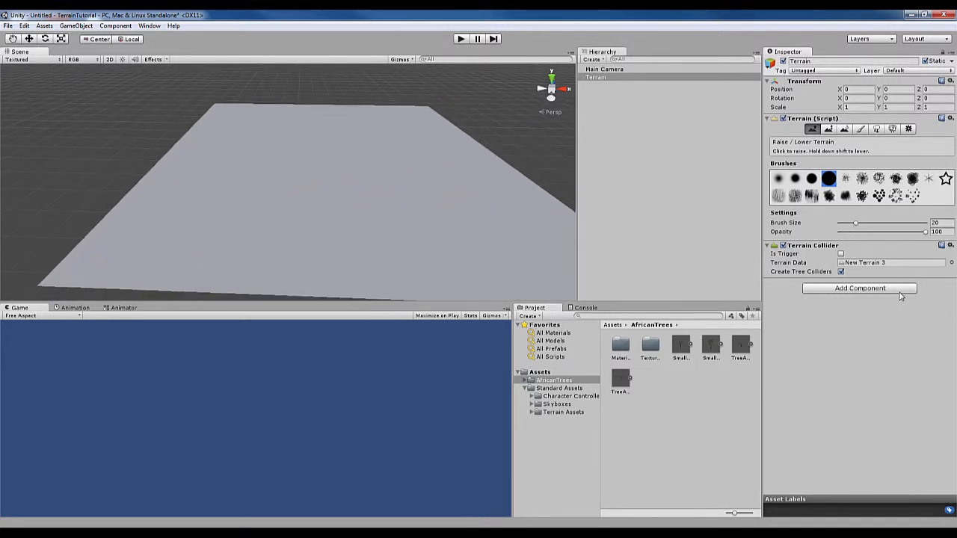
mouse_move(430, 176)
middle_mouse_down()
mouse_move(397, 168)
mouse_move(429, 185)
middle_mouse_up()
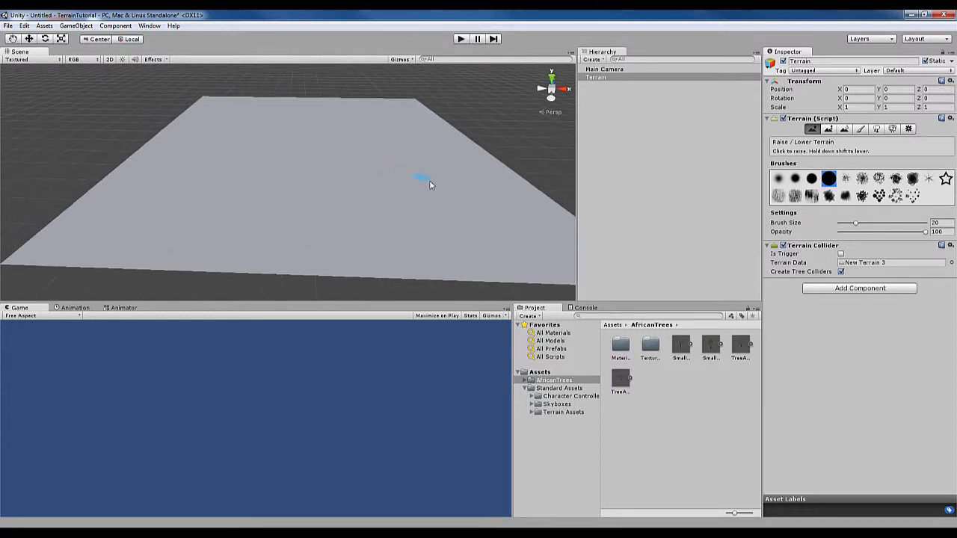
mouse_move(240, 172)
left_mouse_down("alt")
mouse_move(265, 160)
mouse_move(258, 171)
left_mouse_up("alt")
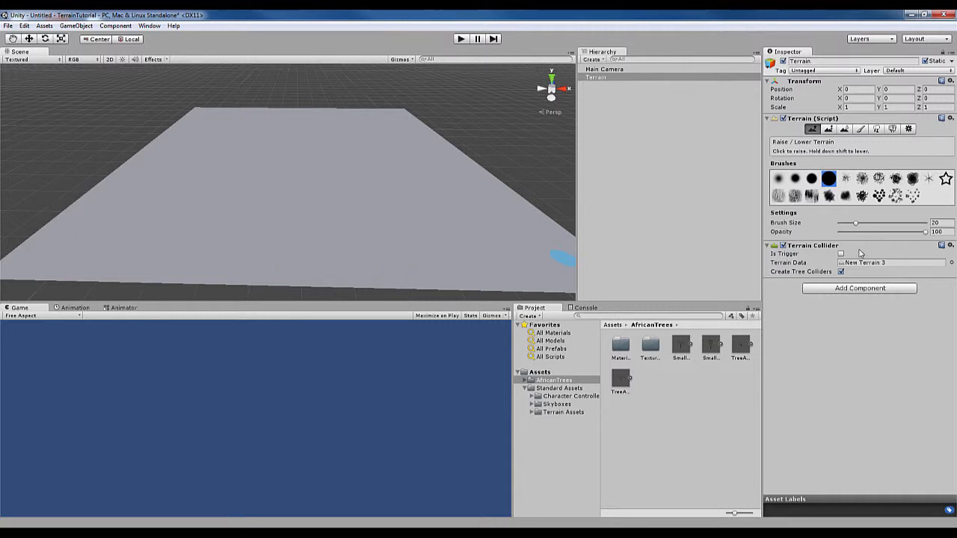
left_click(895, 196)
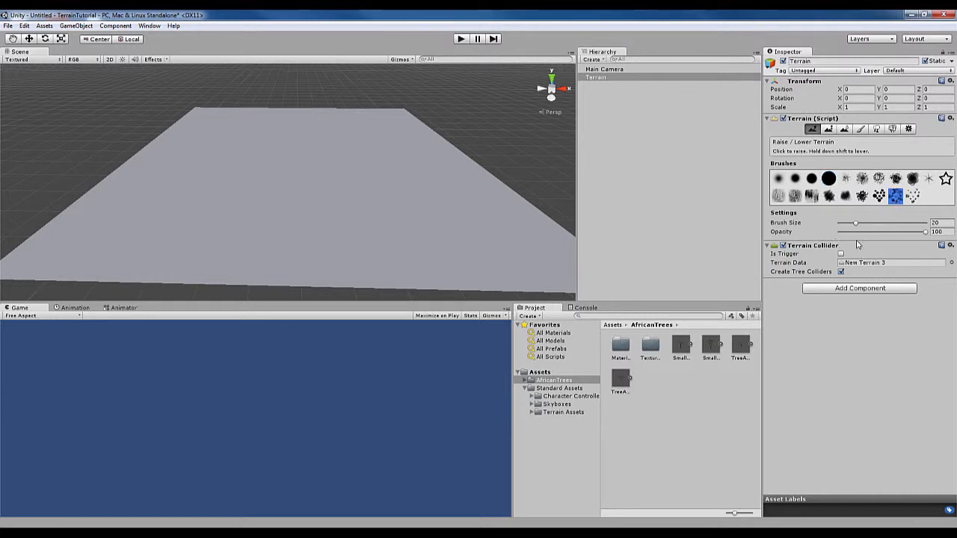
left_click(867, 232)
left_click(871, 224)
left_click_drag(871, 226, 927, 224)
mouse_move(337, 217)
left_mouse_down()
mouse_move(374, 149)
mouse_move(402, 163)
mouse_move(378, 220)
mouse_move(459, 256)
mouse_move(181, 262)
mouse_move(165, 233)
mouse_move(384, 160)
mouse_move(192, 175)
mouse_move(390, 152)
mouse_move(267, 149)
mouse_move(374, 97)
mouse_move(415, 158)
mouse_move(309, 97)
mouse_move(172, 111)
mouse_move(278, 104)
mouse_move(331, 167)
mouse_move(273, 171)
mouse_move(284, 166)
mouse_move(288, 135)
mouse_move(284, 154)
mouse_move(293, 156)
left_mouse_up()
key("ctrl+z")
scroll(329, 188, "down", 3)
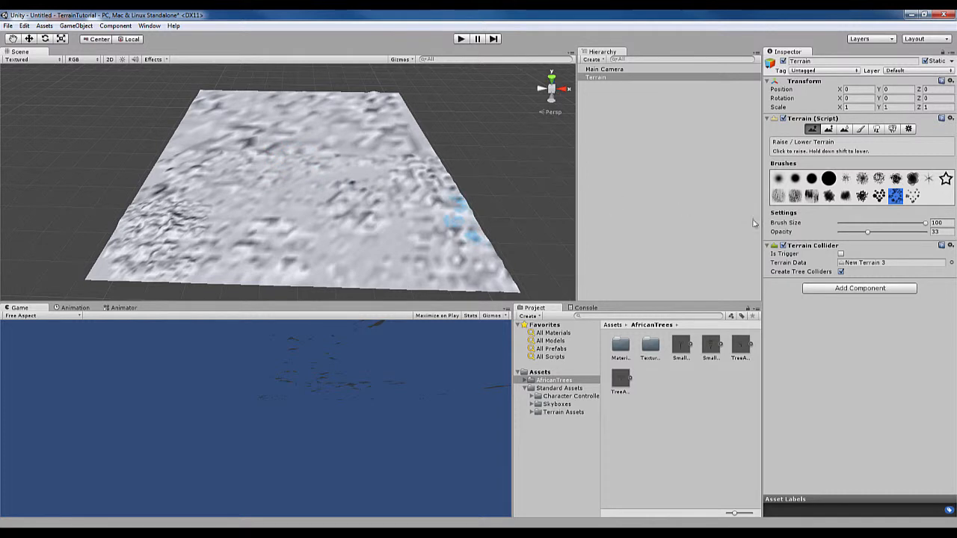
Try raising a tall peak in the middle of the terrain with the third round brush at size 100 and opacity 100
left_click(828, 178)
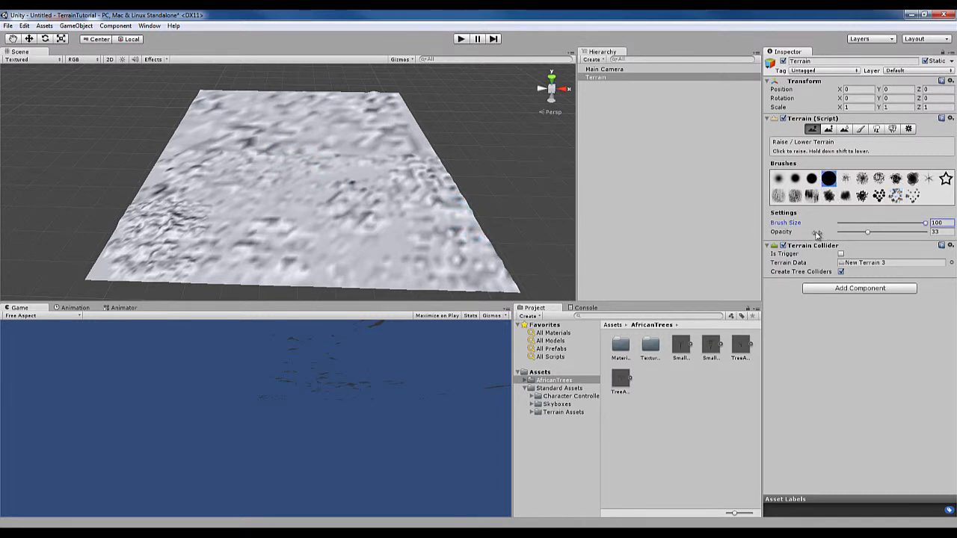
left_click(813, 181)
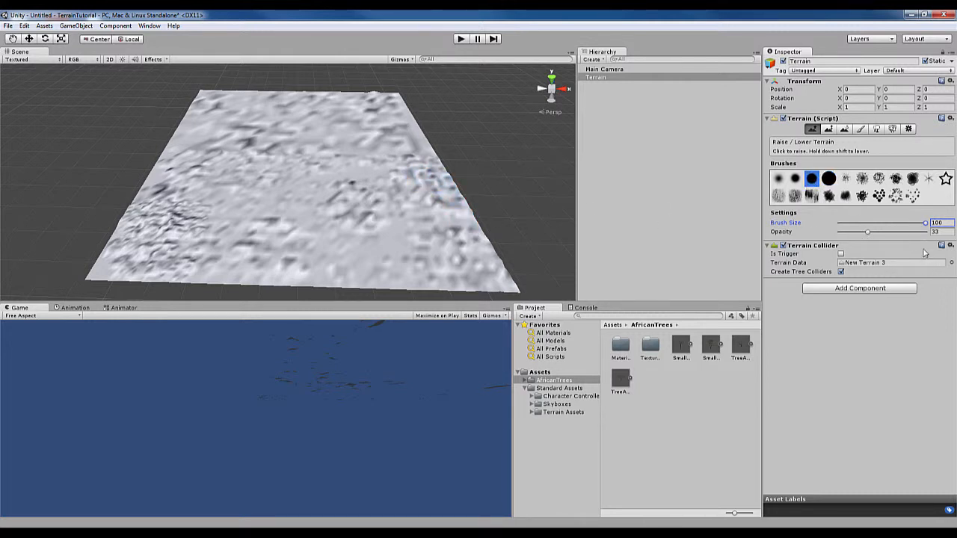
left_click(918, 232)
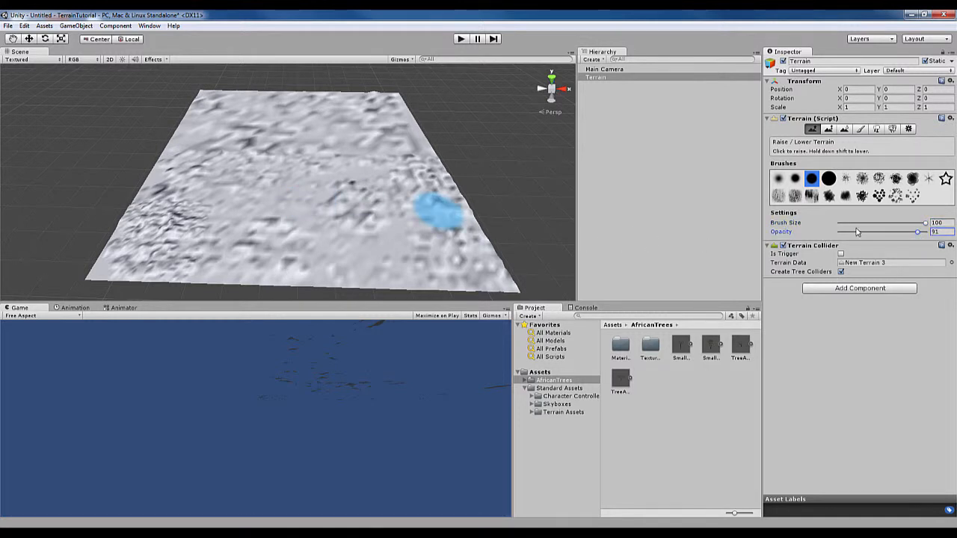
left_click(853, 232)
left_click_drag(852, 233, 929, 232)
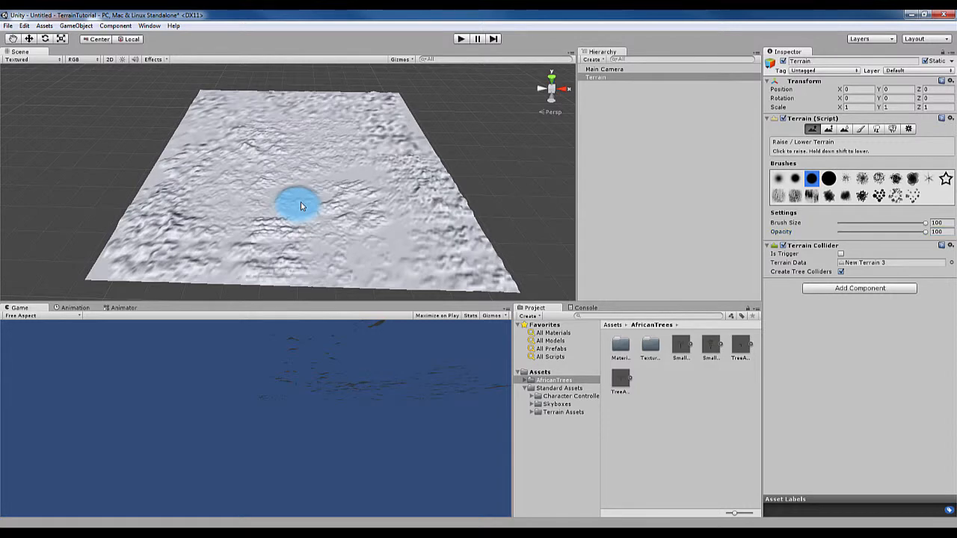
mouse_move(301, 202)
left_mouse_down()
mouse_move(325, 191)
mouse_move(321, 178)
left_mouse_up()
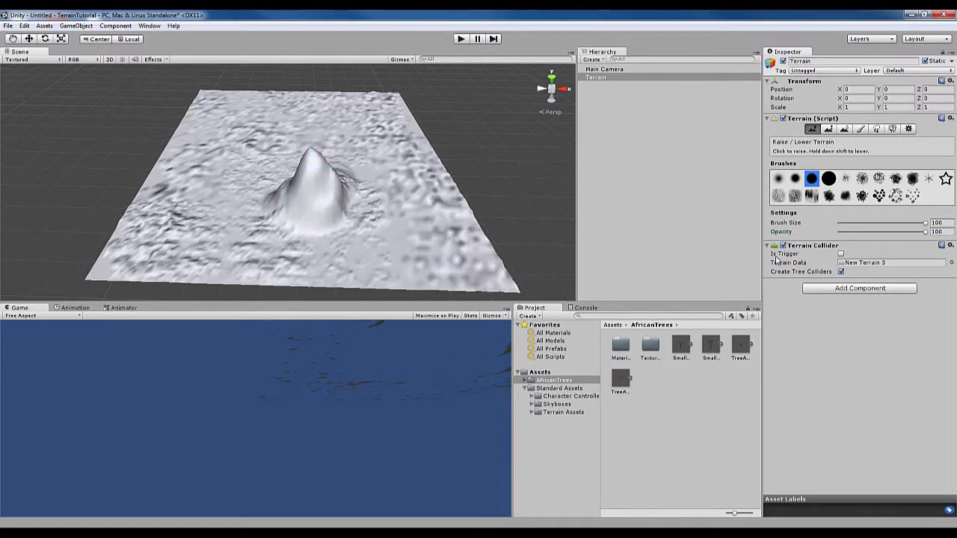
Try a gentle raising stroke beside the peak at opacity 12, and undo the stroke and the peak
left_click_drag(856, 228, 634, 233)
left_click_drag(862, 234, 849, 232)
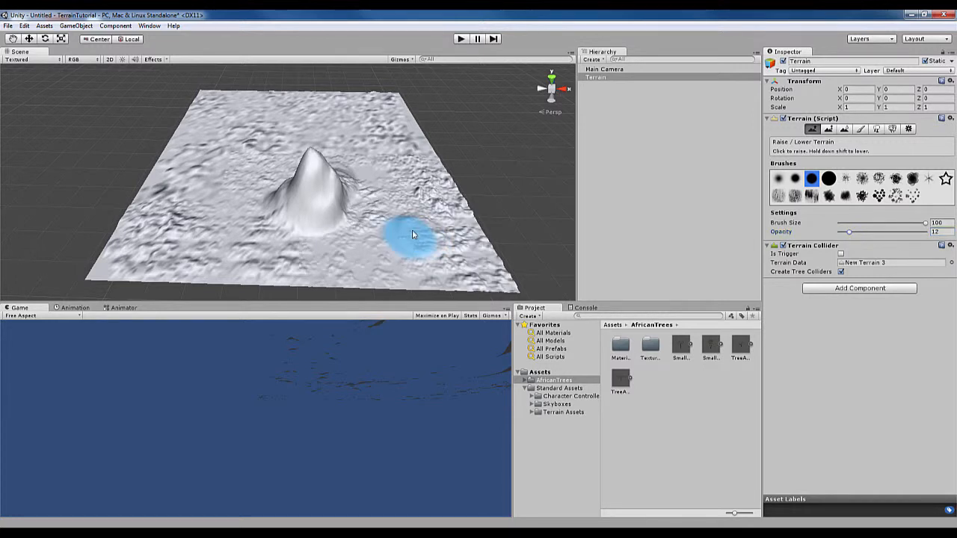
left_click_drag(418, 230, 449, 226)
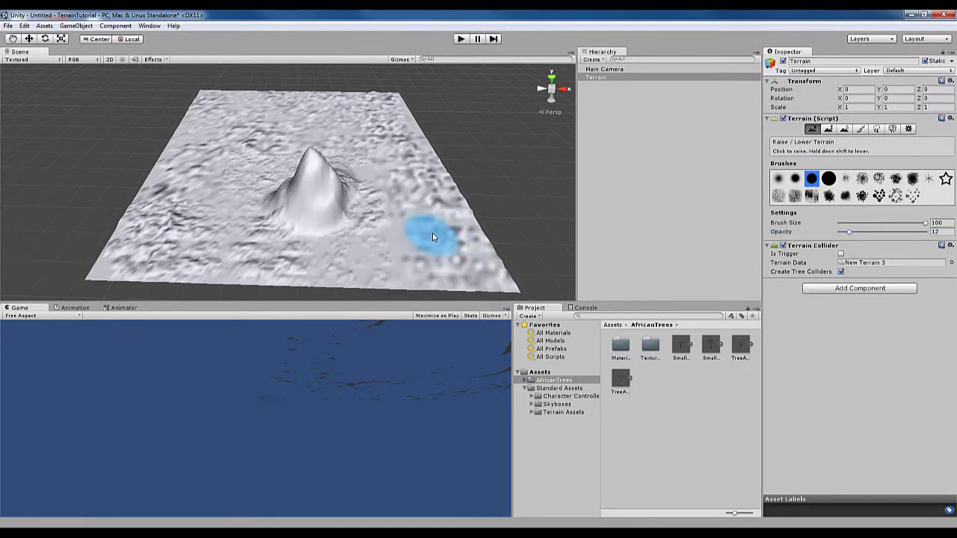
key("ctrl+z")
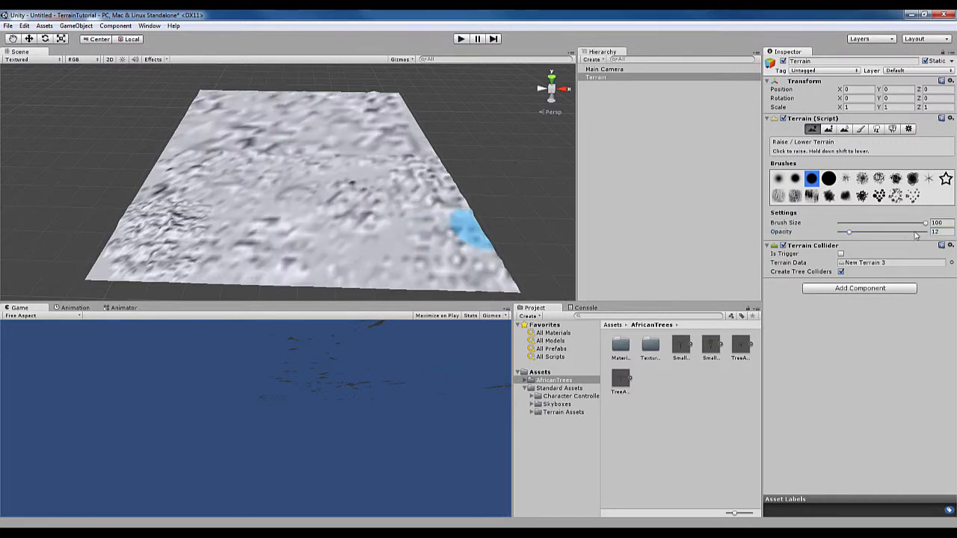
Raise a mountain range across the middle of the terrain with the third round brush at size 100 and opacity 82
left_click(906, 233)
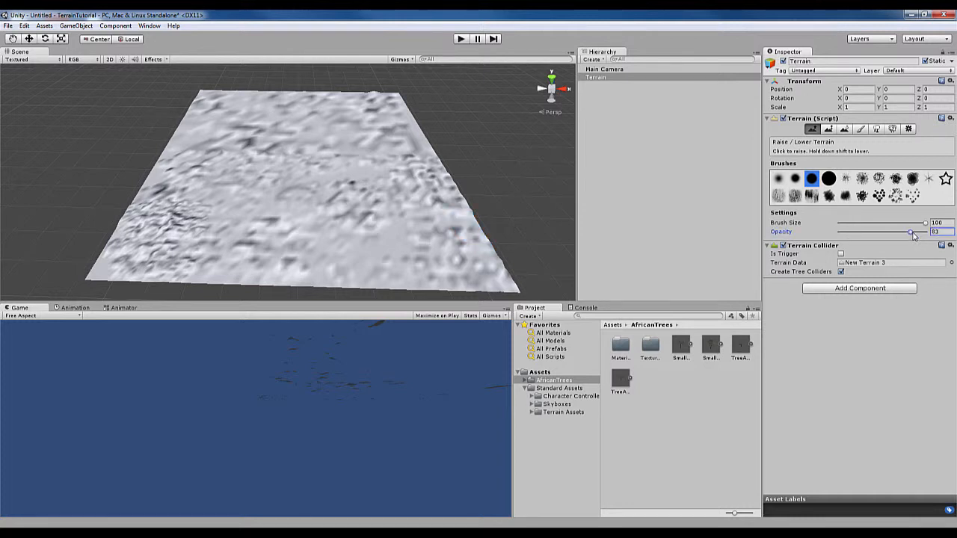
mouse_move(426, 165)
left_mouse_down()
mouse_move(151, 175)
mouse_move(160, 181)
mouse_move(336, 153)
mouse_move(268, 161)
mouse_move(252, 149)
mouse_move(224, 161)
mouse_move(333, 144)
mouse_move(341, 157)
mouse_move(378, 157)
mouse_move(359, 169)
mouse_move(186, 173)
mouse_move(310, 198)
left_mouse_up()
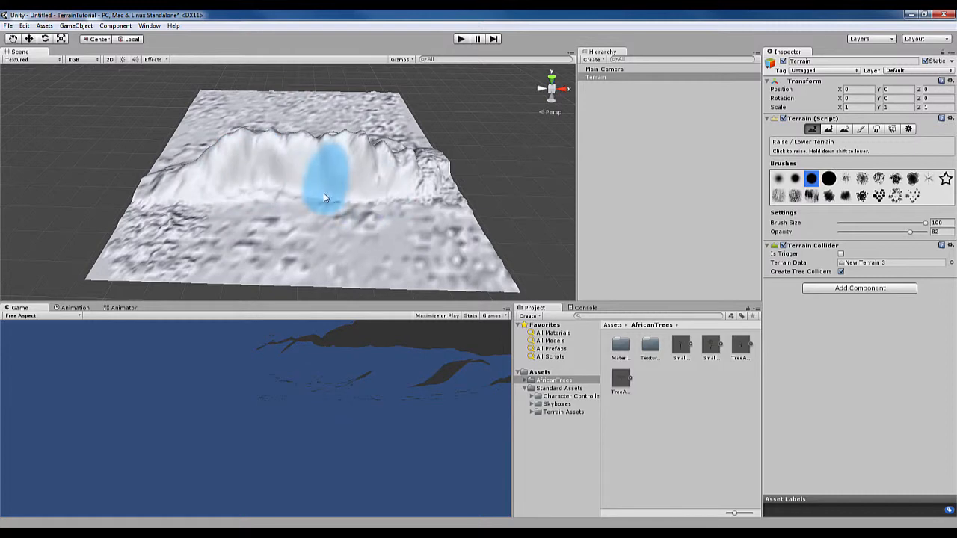
left_click_drag(254, 189, 286, 203, "alt")
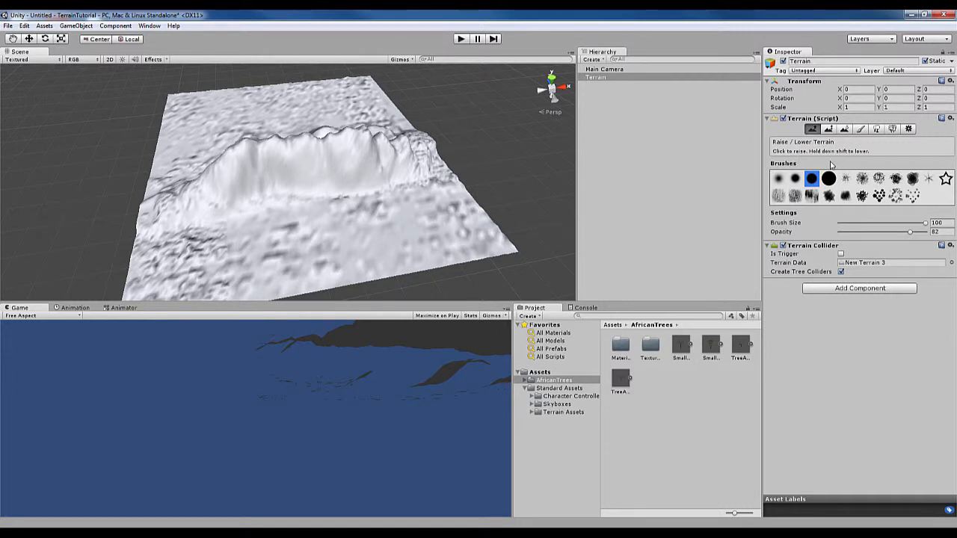
left_click_drag(301, 143, 406, 182, "shift")
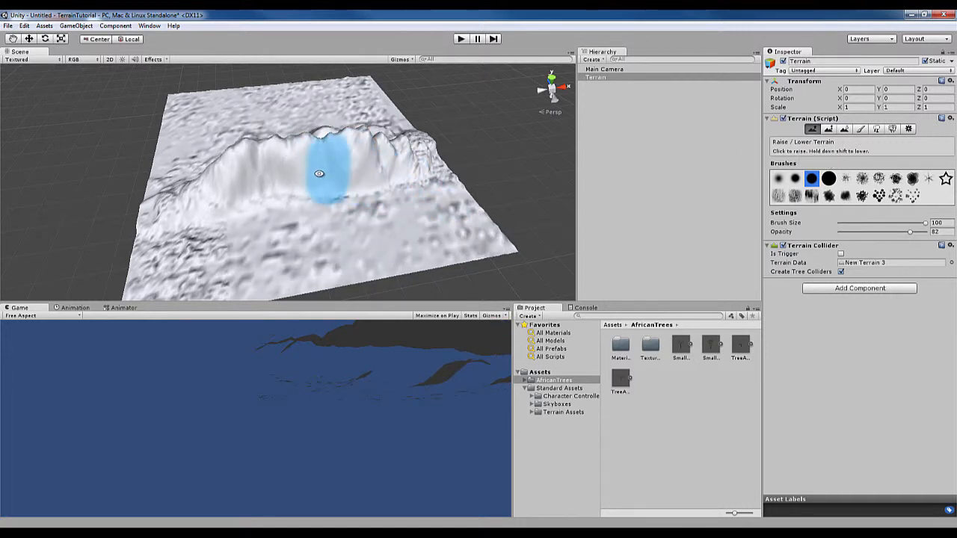
mouse_move(320, 173)
left_mouse_down("alt")
mouse_move(416, 187)
mouse_move(299, 150)
mouse_move(267, 149)
mouse_move(226, 190)
mouse_move(237, 200)
mouse_move(214, 171)
mouse_move(220, 154)
mouse_move(278, 97)
mouse_move(291, 111)
mouse_move(250, 106)
mouse_move(220, 150)
mouse_move(212, 186)
mouse_move(269, 189)
left_mouse_up("alt")
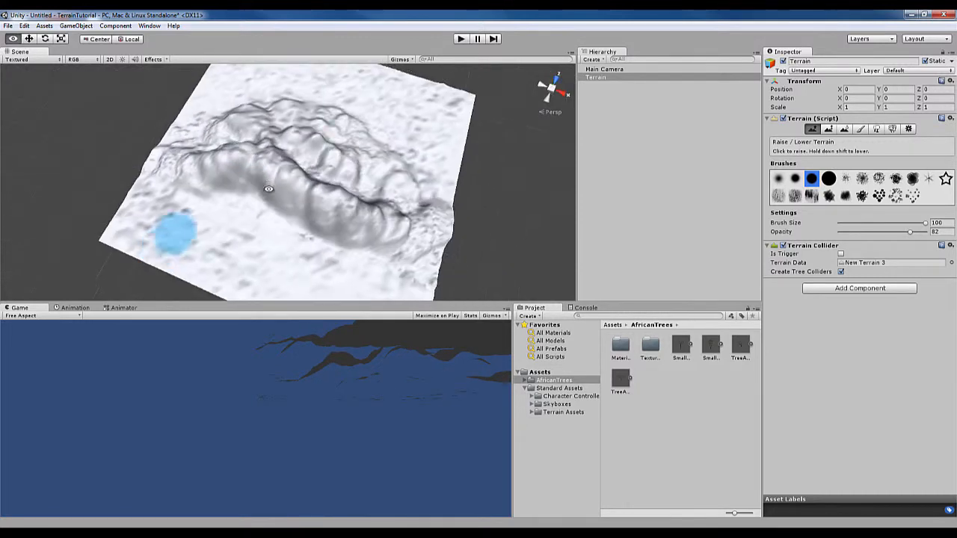
Add the Grass (Hill) texture as the terrain's base texture with Paint Texture
mouse_move(321, 160)
left_mouse_down()
mouse_move(364, 171)
mouse_move(358, 187)
mouse_move(346, 160)
mouse_move(363, 145)
mouse_move(402, 167)
mouse_move(591, 161)
left_mouse_up()
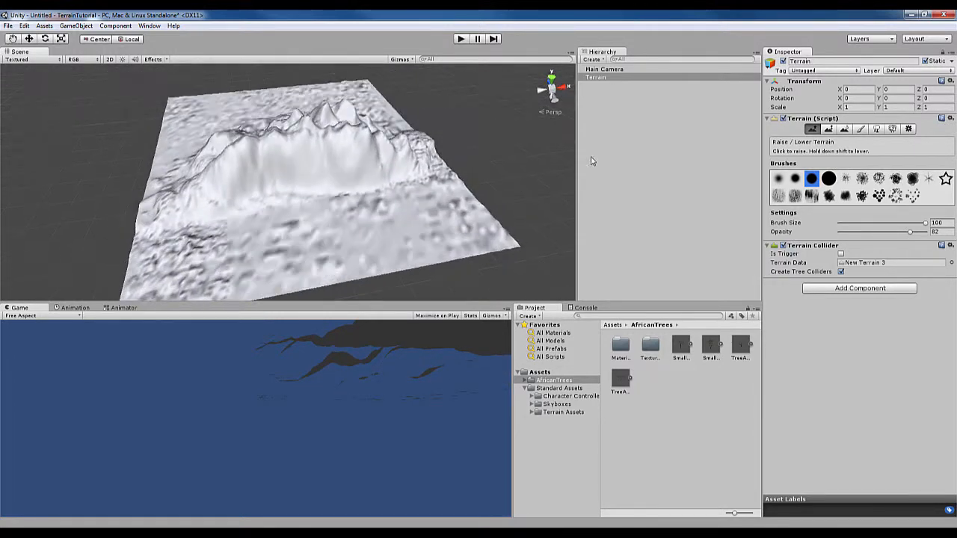
left_click(861, 130)
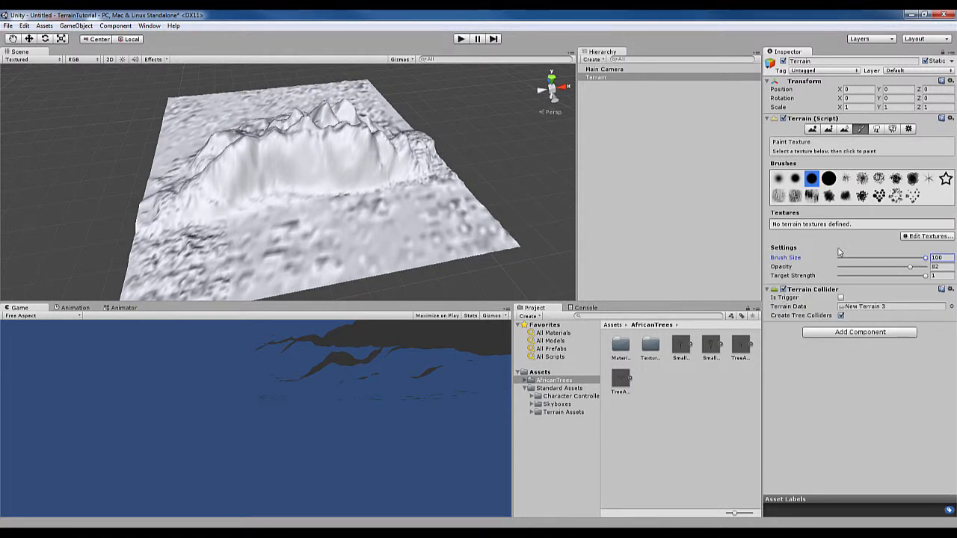
left_click(922, 238)
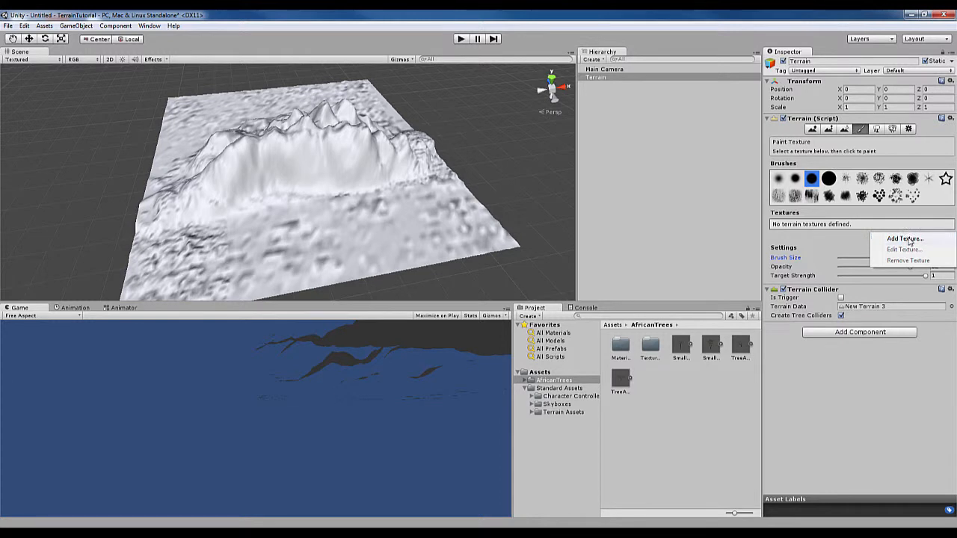
left_click(905, 239)
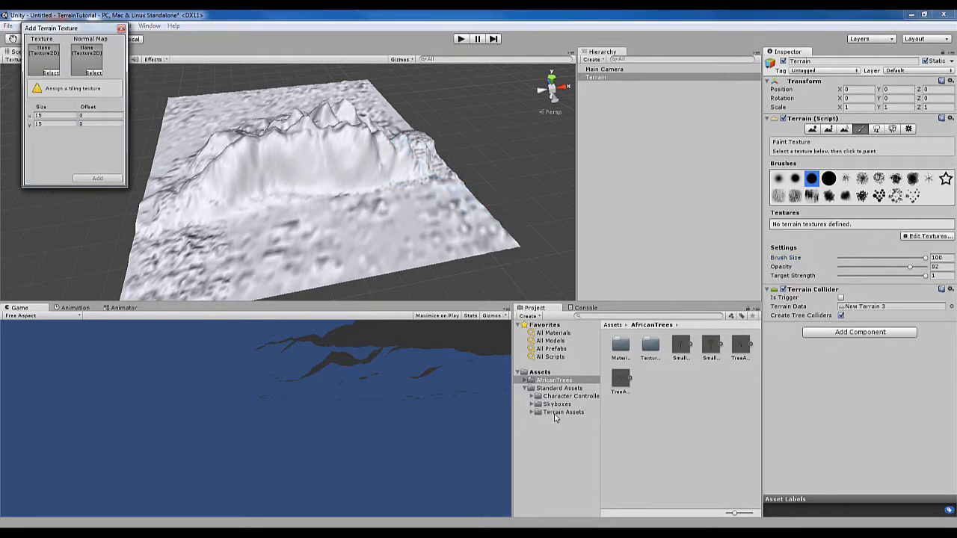
left_click(50, 74)
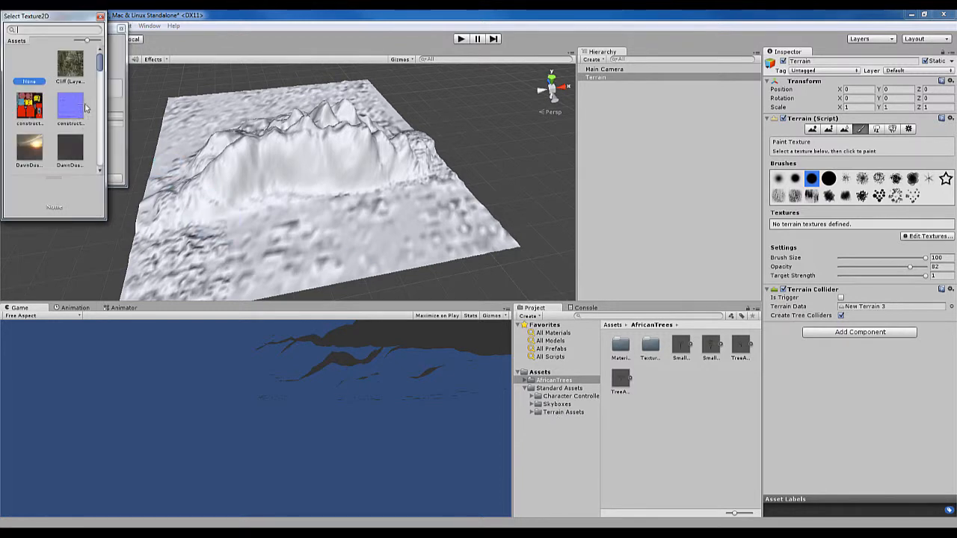
left_click_drag(100, 64, 100, 88)
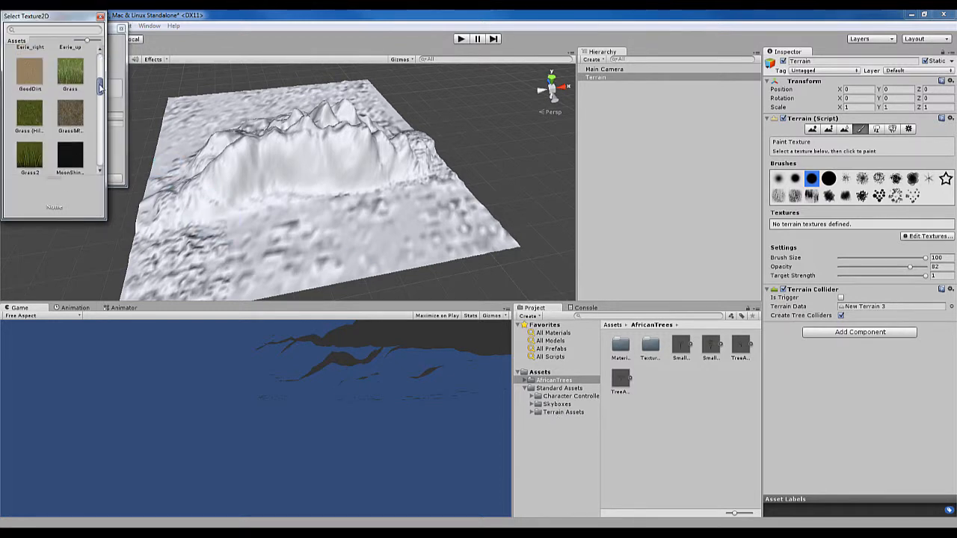
left_click(30, 118)
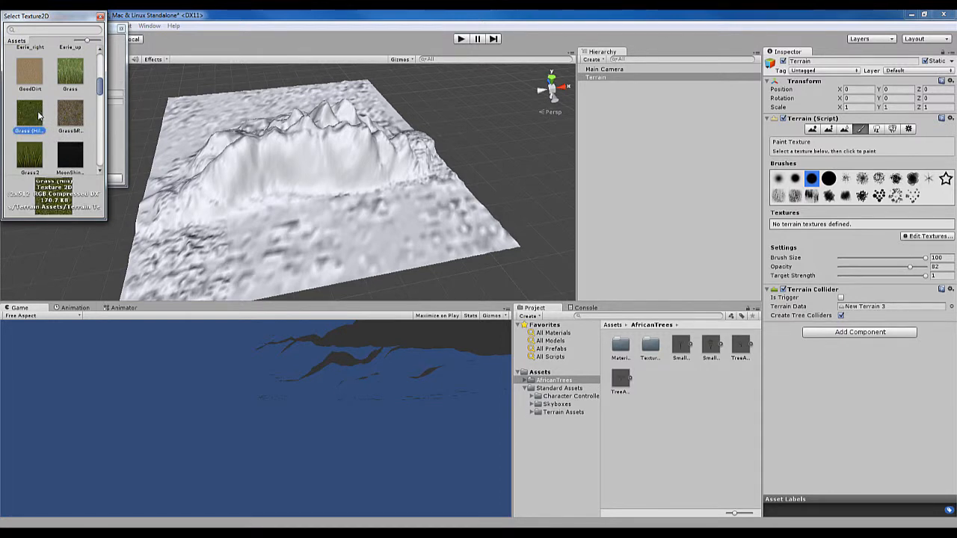
double_click(37, 116)
left_click(105, 178)
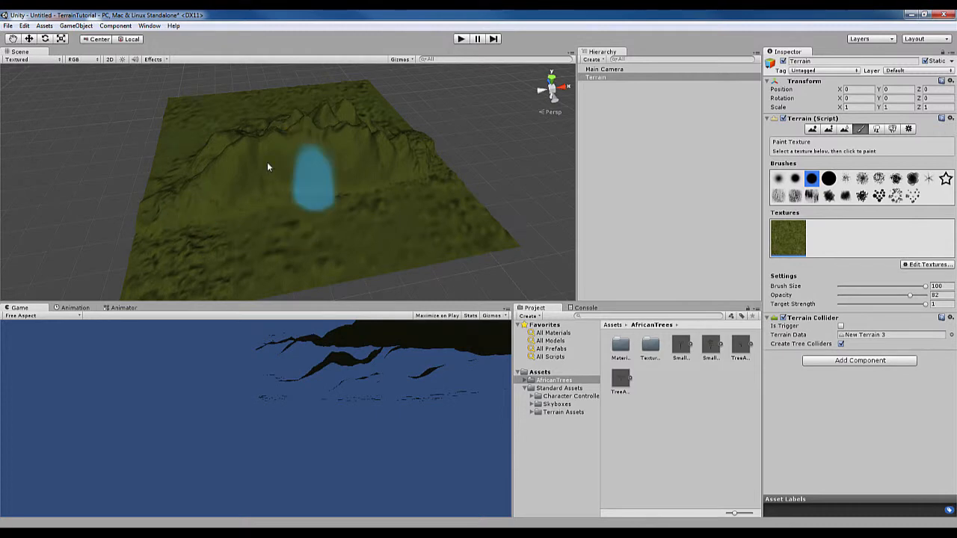
Sculpt further ridges and peaks in front of the mountain range using Raise / Lower Terrain at size 100 and opacity 82
mouse_move(336, 171)
left_mouse_down("alt")
mouse_move(325, 214)
mouse_move(252, 252)
mouse_move(337, 157)
mouse_move(267, 160)
mouse_move(352, 182)
mouse_move(340, 187)
left_mouse_up("alt")
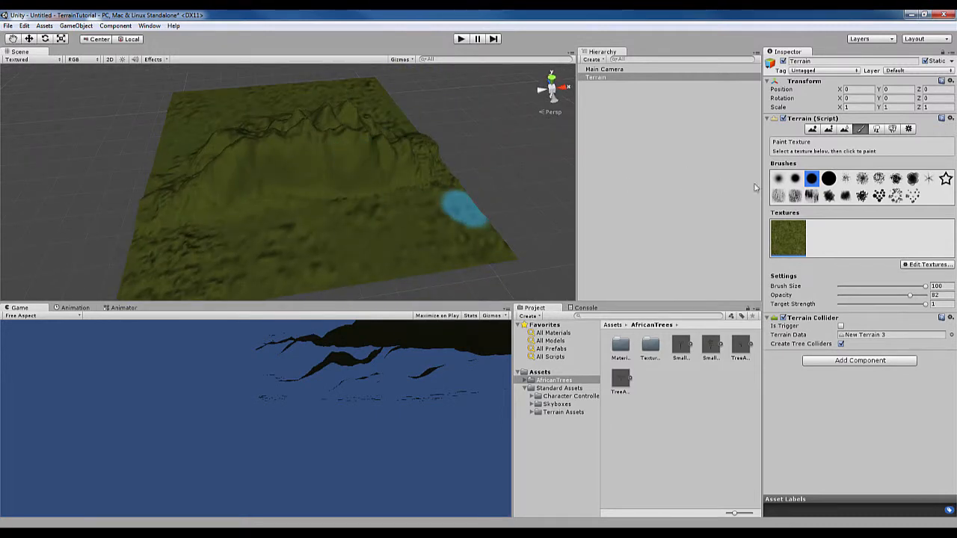
left_click(813, 130)
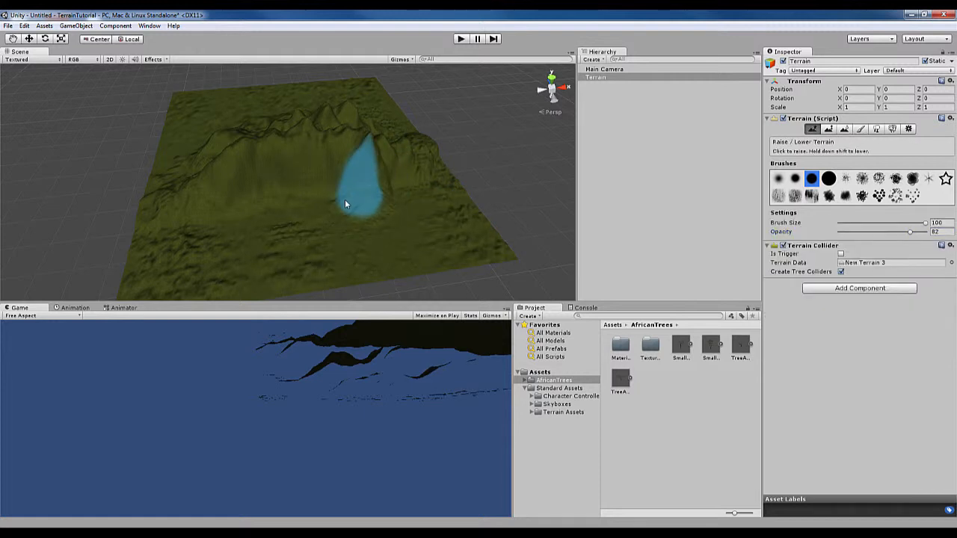
mouse_move(292, 192)
left_mouse_down()
mouse_move(235, 223)
mouse_move(262, 205)
mouse_move(359, 205)
mouse_move(304, 181)
left_mouse_up()
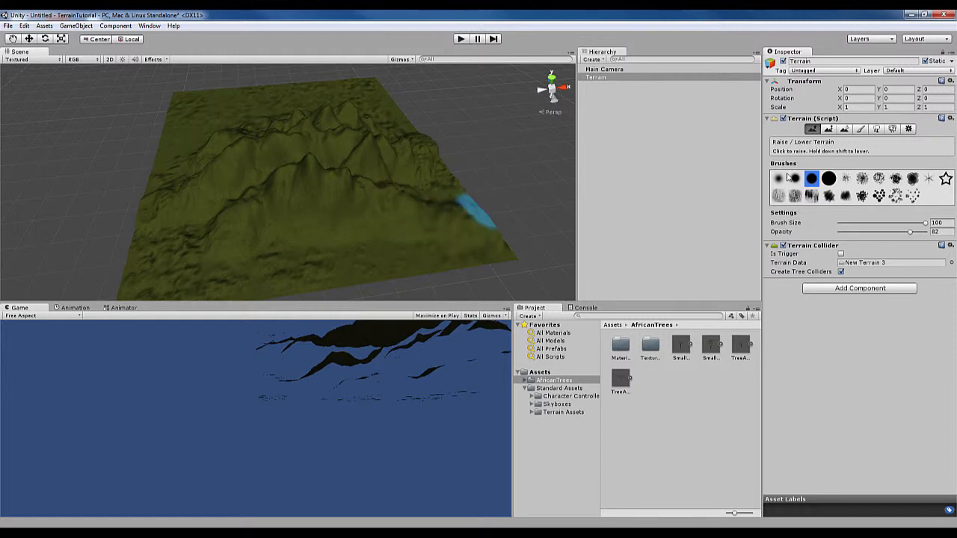
mouse_move(404, 241)
left_mouse_down("alt")
mouse_move(336, 215)
mouse_move(347, 222)
mouse_move(345, 214)
mouse_move(247, 209)
mouse_move(290, 207)
mouse_move(295, 196)
mouse_move(276, 207)
mouse_move(334, 222)
mouse_move(337, 206)
mouse_move(288, 208)
mouse_move(330, 226)
mouse_move(331, 238)
mouse_move(277, 244)
mouse_move(249, 226)
mouse_move(259, 238)
left_mouse_up("alt")
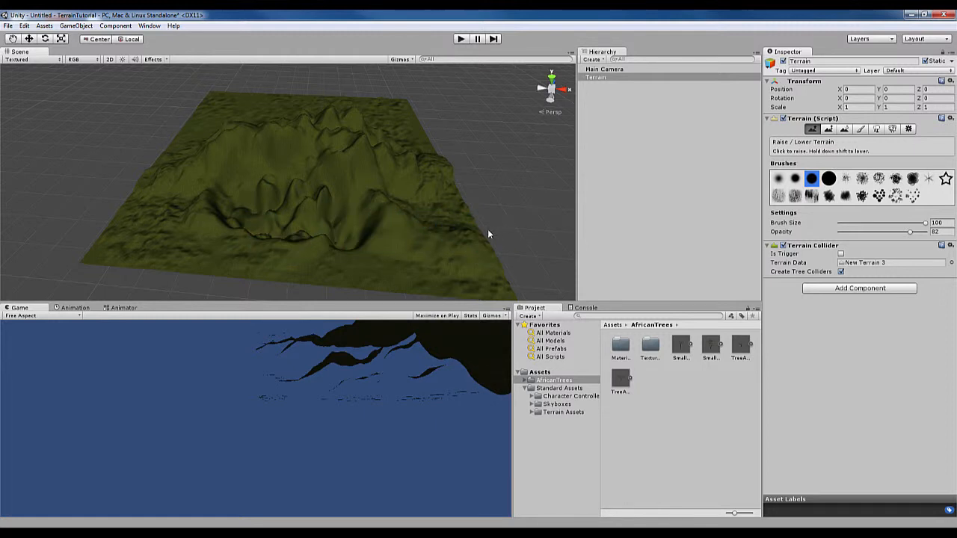
Add the SmallSavannaB tree with bend factor 0 to the terrain's placeable trees
left_click(877, 129)
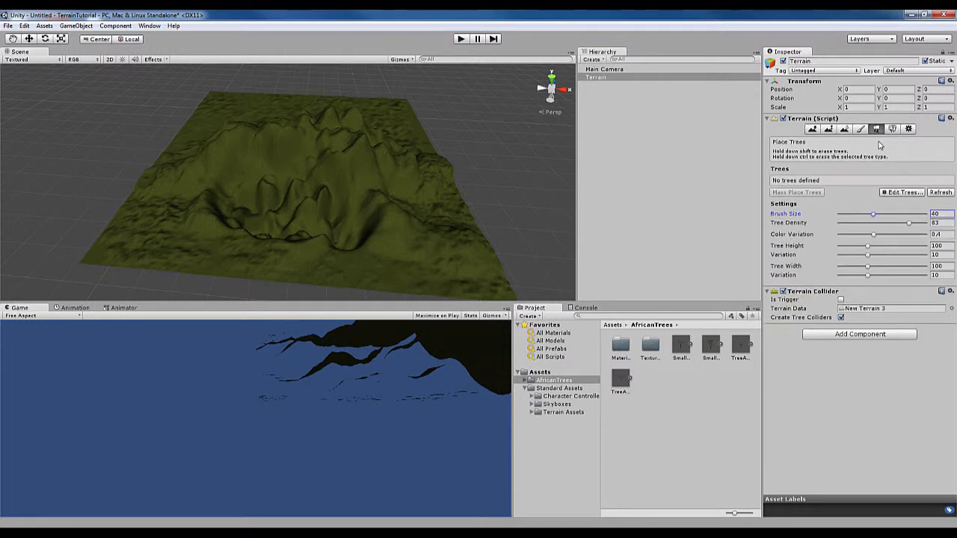
left_click(904, 192)
left_click(907, 195)
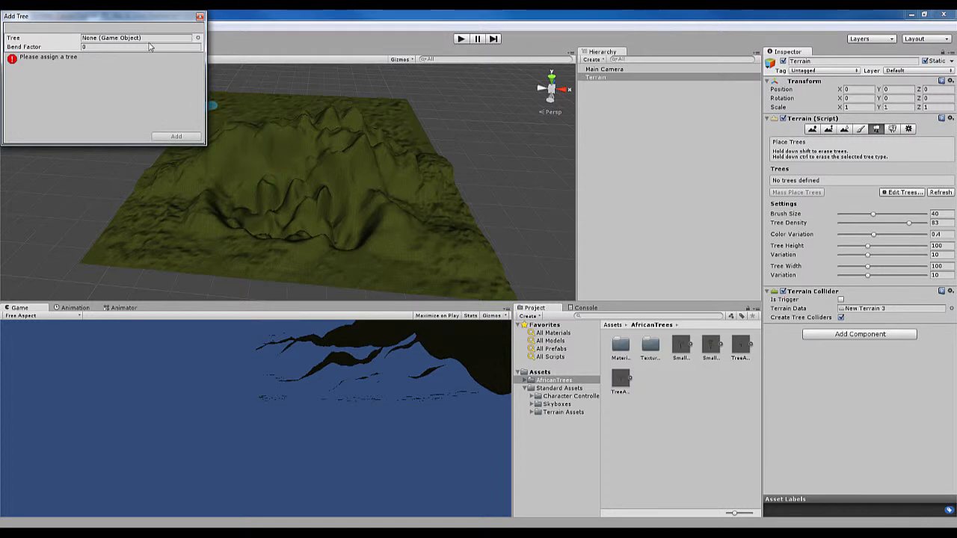
left_click(198, 38)
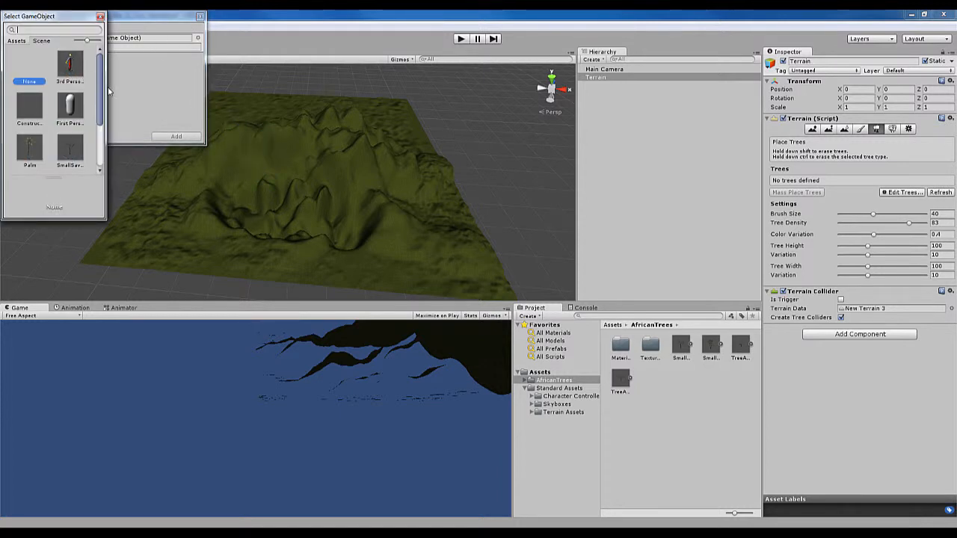
scroll(74, 72, "down", 3)
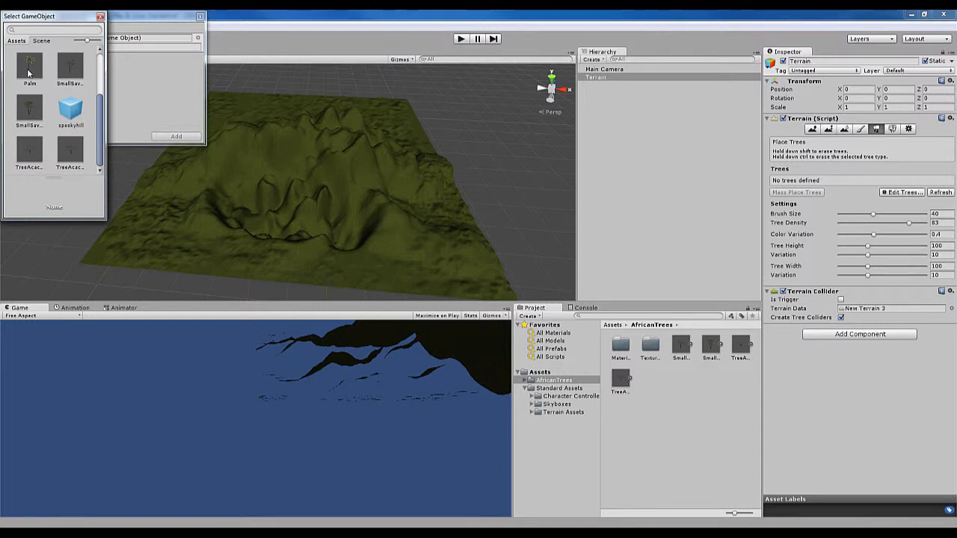
double_click(32, 112)
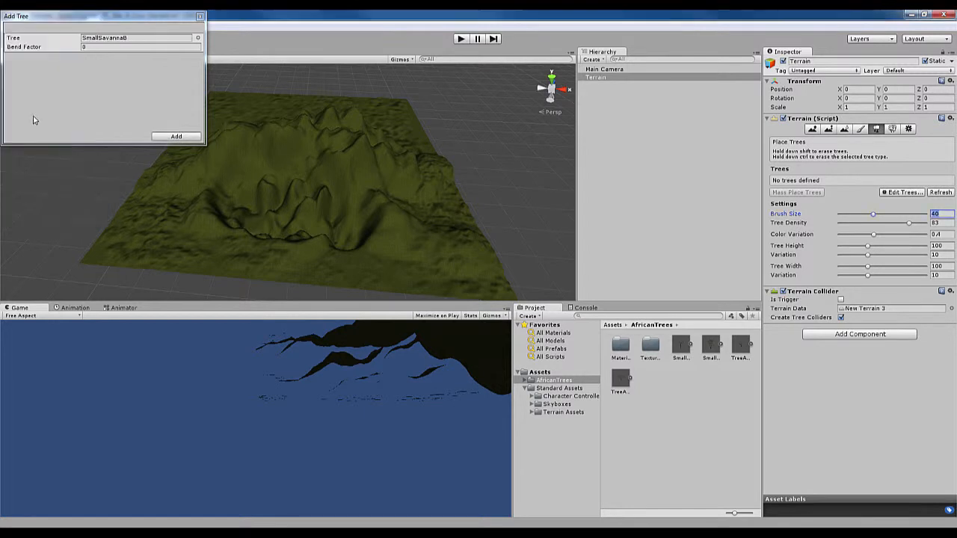
left_click(109, 47)
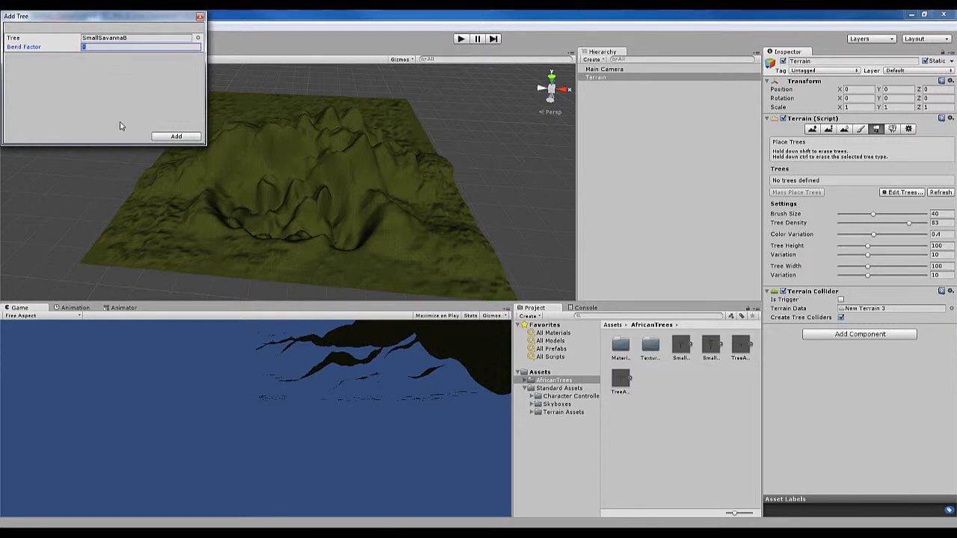
left_click(176, 137)
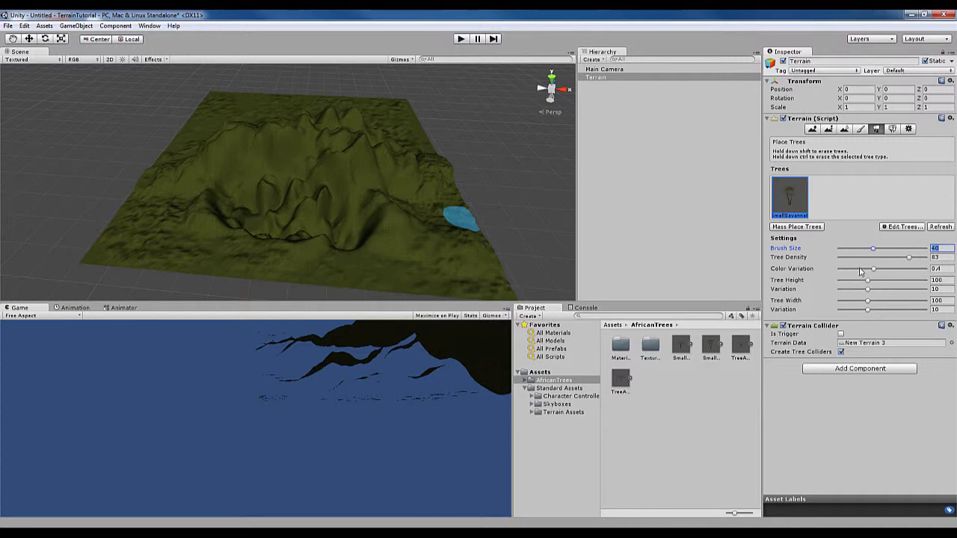
Plant a patch of small savanna trees on the flat ground beside the front ridges, at brush size 40 and tree density 83
left_click(399, 251)
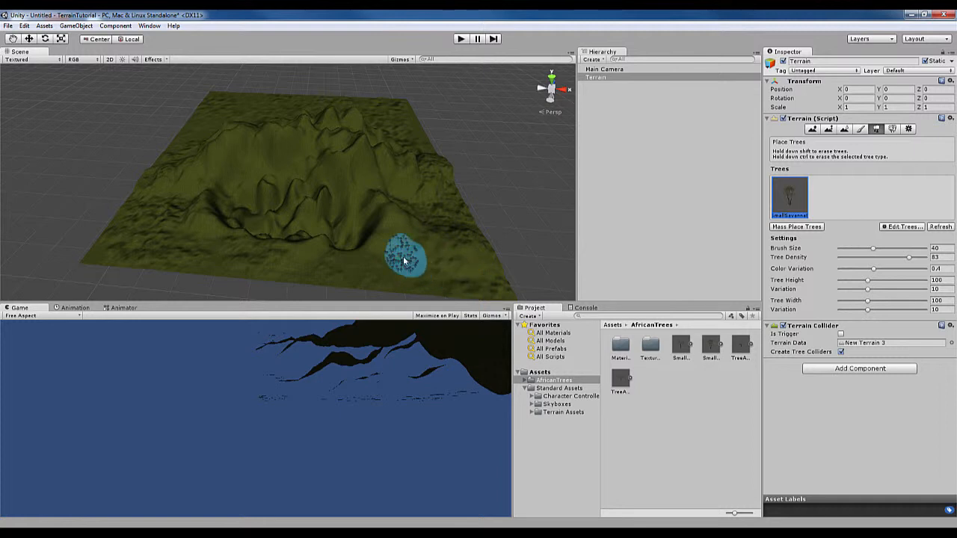
scroll(408, 258, "up", 5)
middle_click_drag(444, 273, 400, 204)
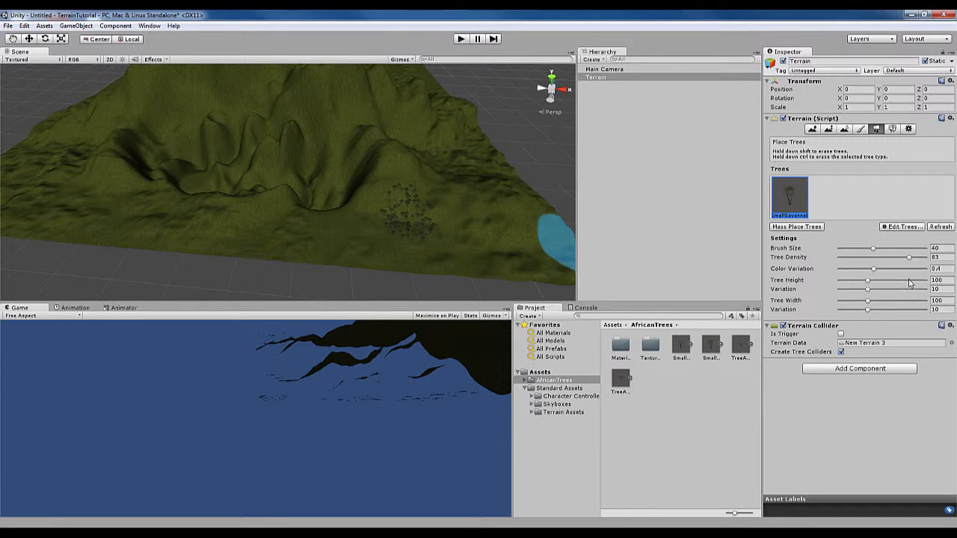
Set the tree height to 200, try a second patch of trees beside the first, and undo that patch
left_click_drag(911, 283, 927, 282)
left_click(462, 228)
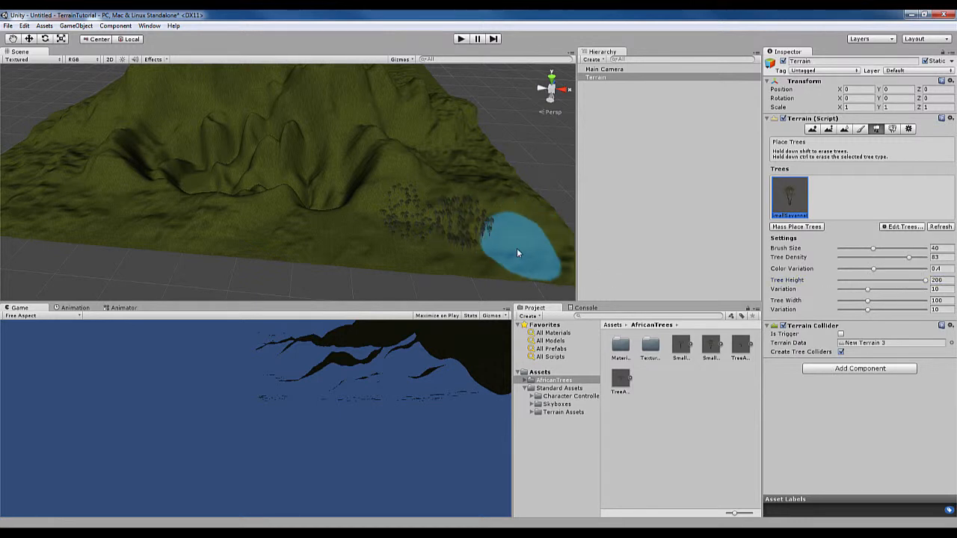
key("ctrl+z")
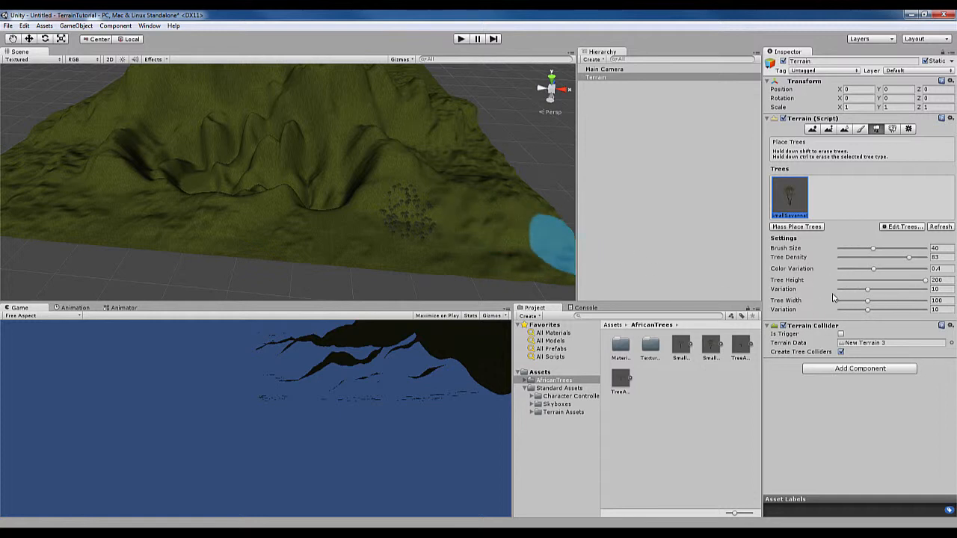
Add the TreeAcaciaA tree as a second placeable tree type
left_click(905, 227)
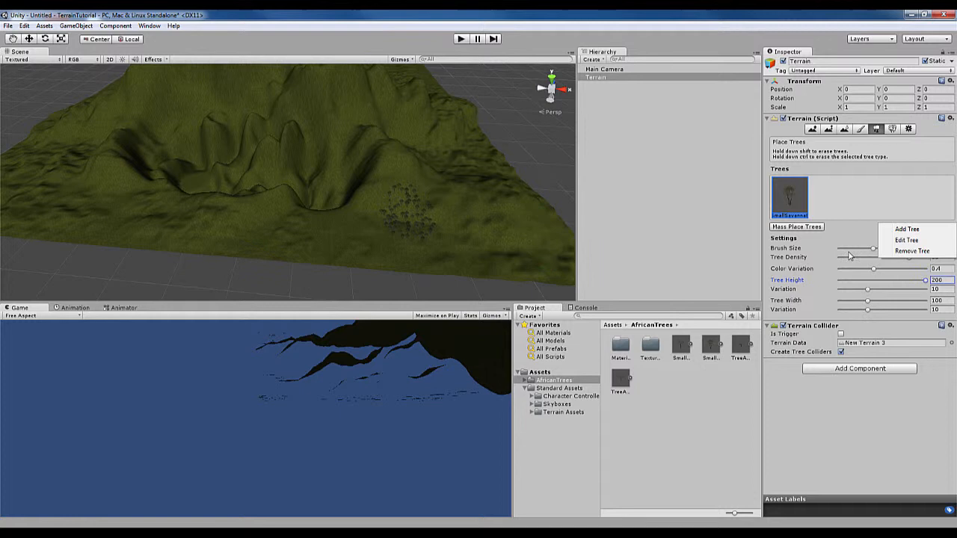
left_click(906, 231)
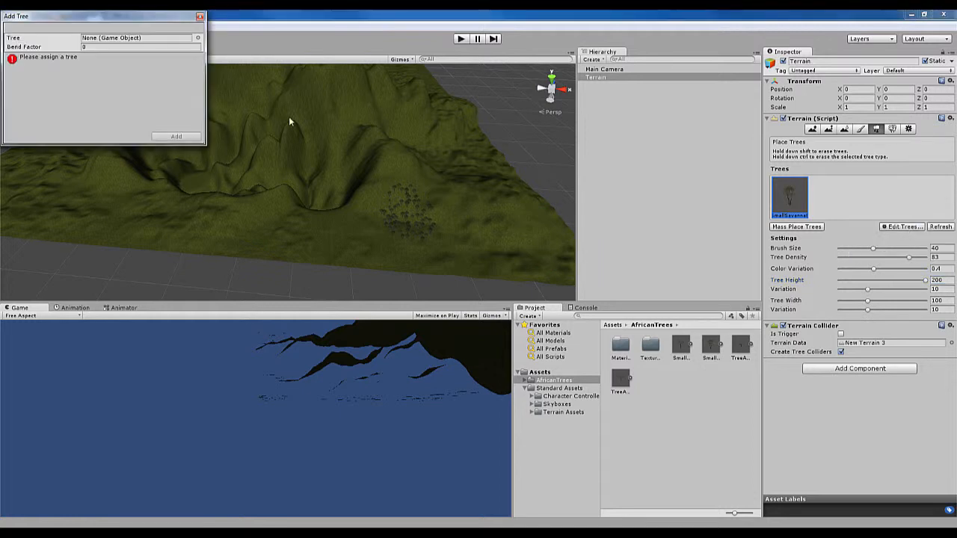
left_click(198, 38)
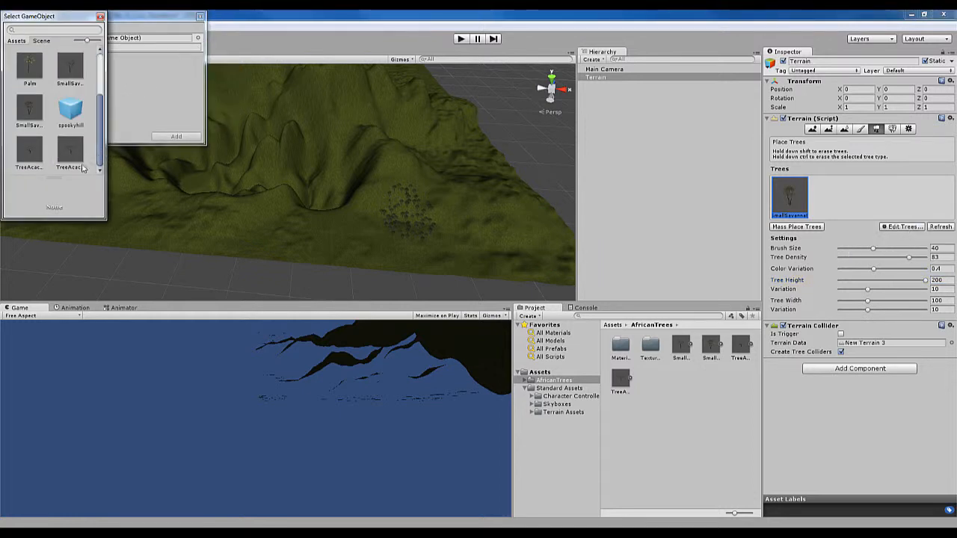
double_click(30, 150)
left_click(177, 137)
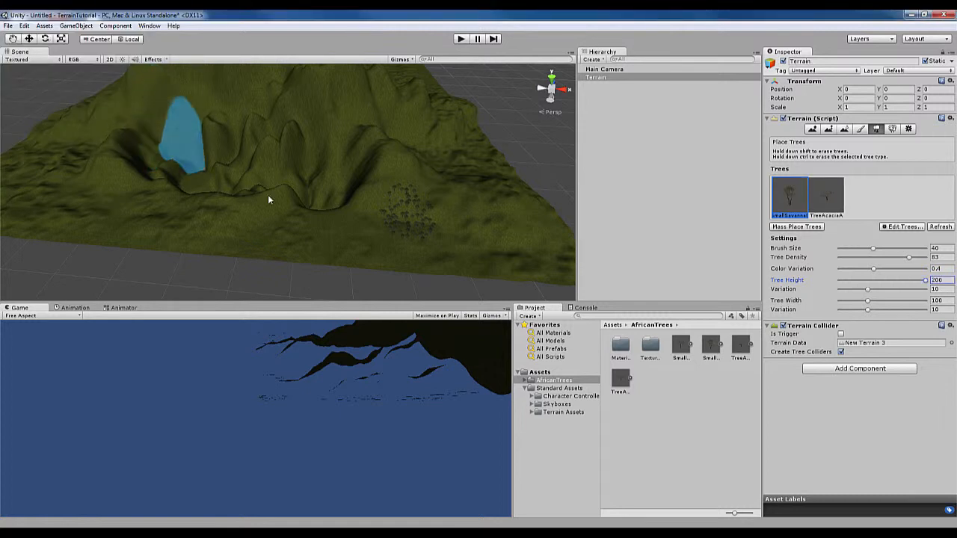
Mass place 10000 trees across the whole terrain and inspect the resulting forest from several angles
left_click(814, 228)
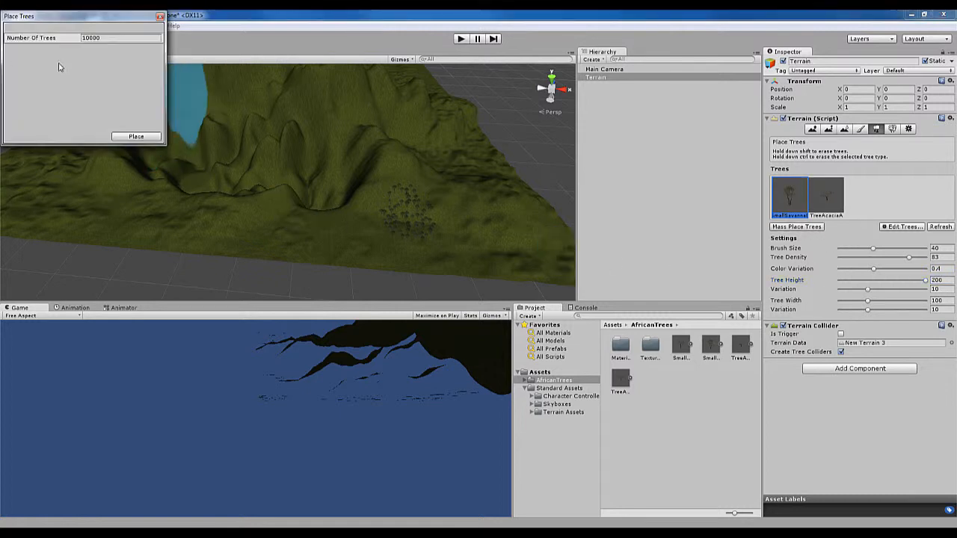
left_click(137, 138)
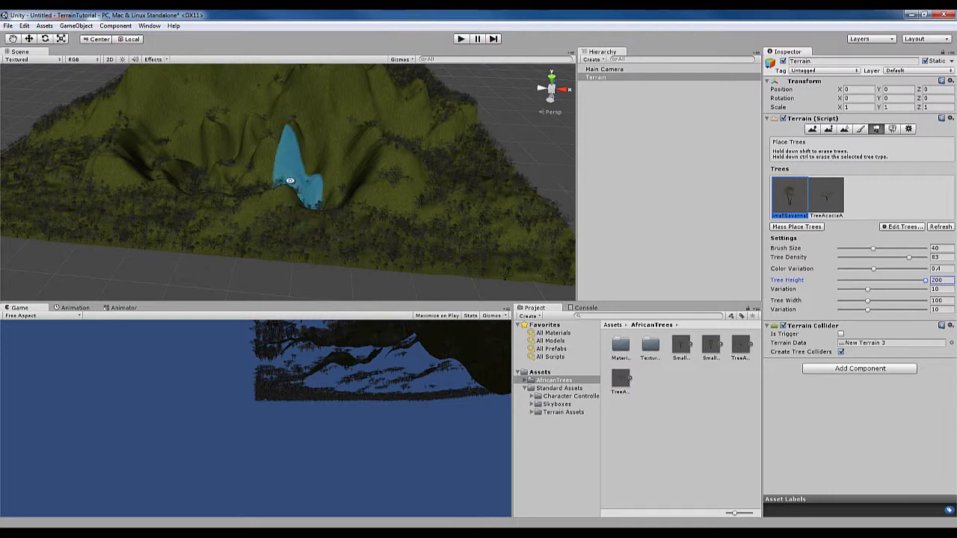
left_click_drag(290, 180, 315, 199, "alt")
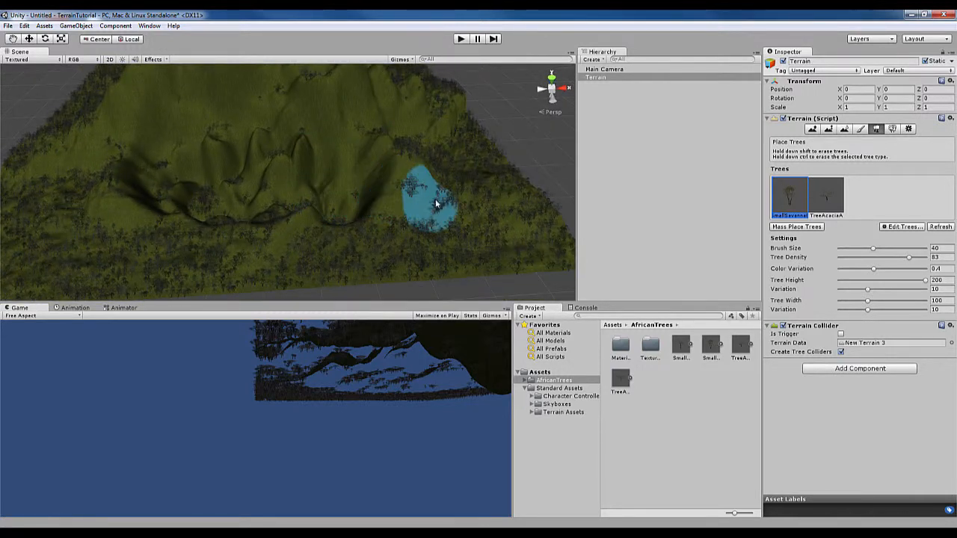
scroll(352, 184, "down", 3)
left_click_drag(354, 184, 330, 209, "alt")
middle_click_drag(334, 202, 380, 238)
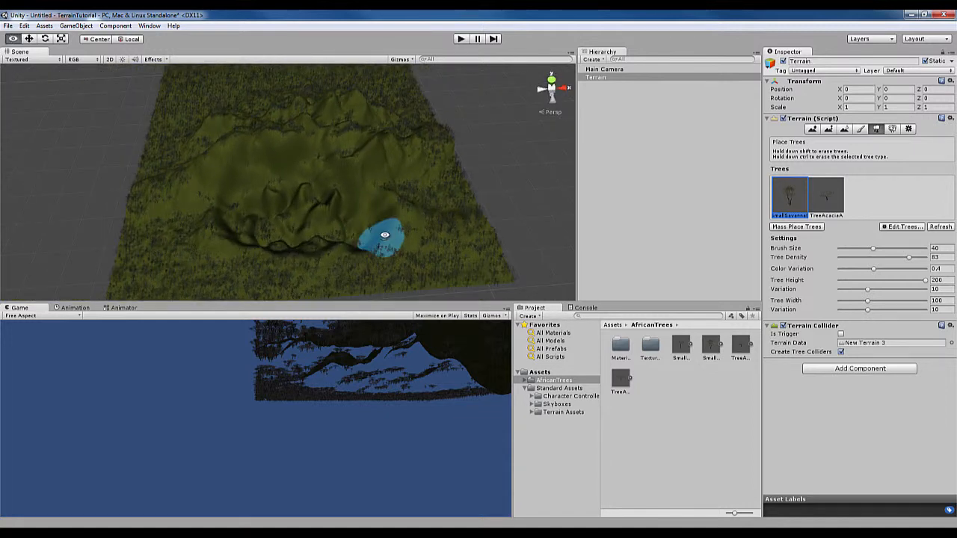
Add the Cliff texture as a second paintable terrain texture, keeping its tiling size at 15 by 15
left_click(861, 129)
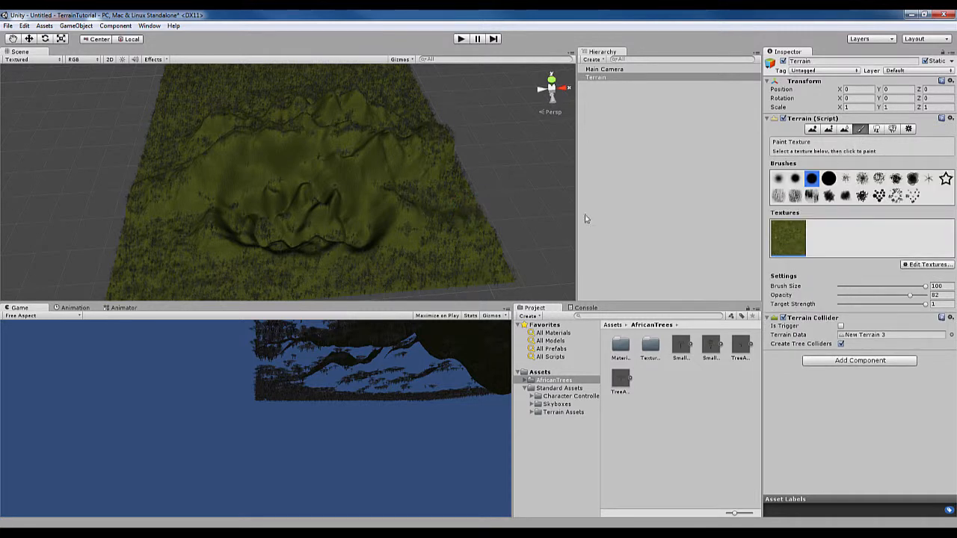
left_click(927, 266)
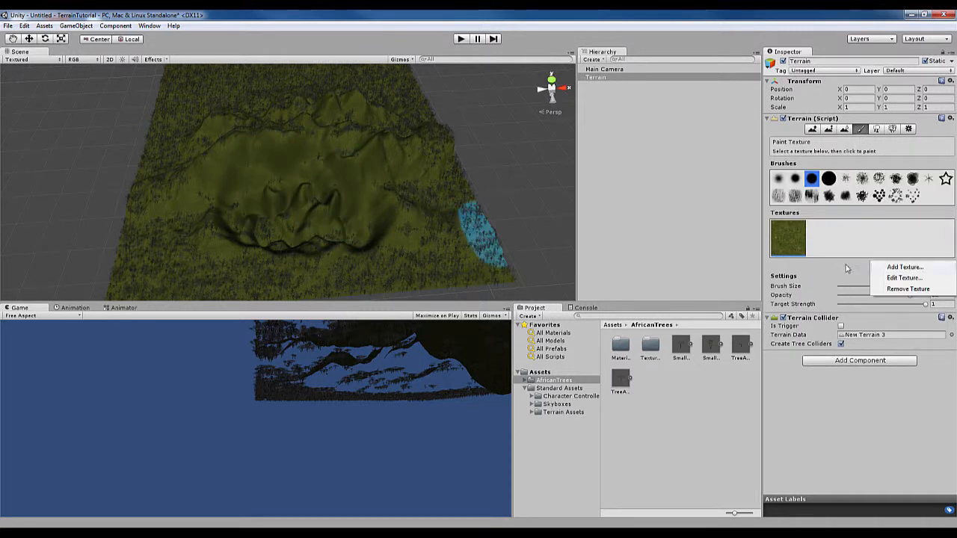
left_click(903, 267)
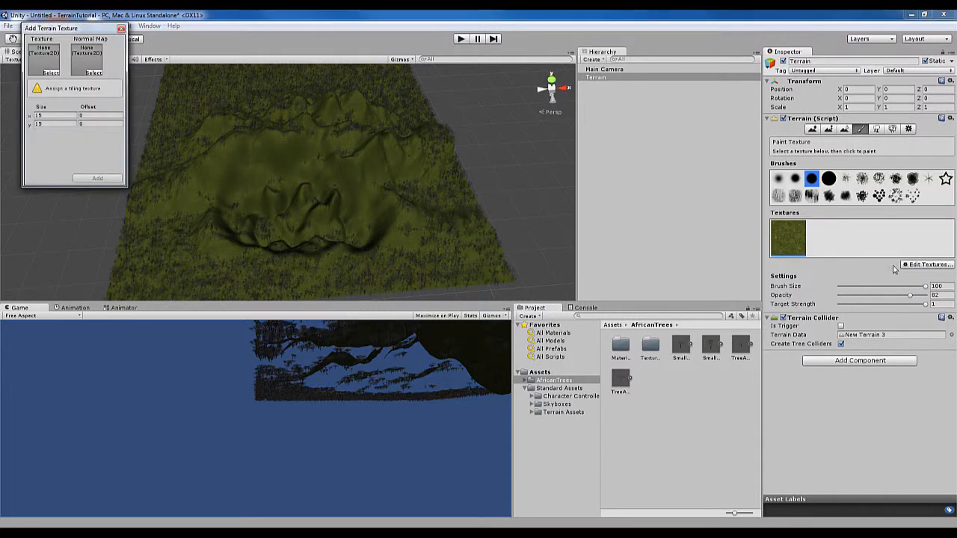
left_click(51, 73)
scroll(77, 117, "down", 6)
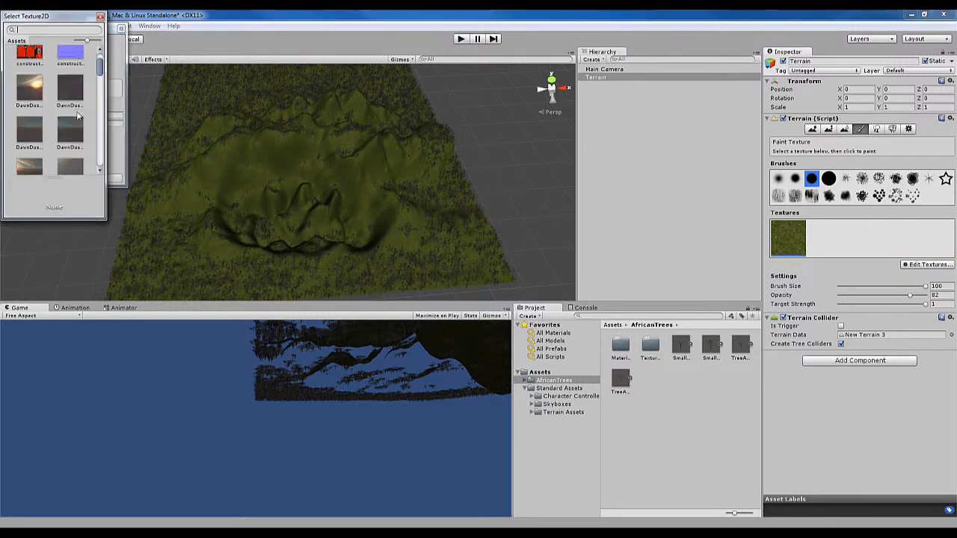
scroll(78, 117, "up", 5)
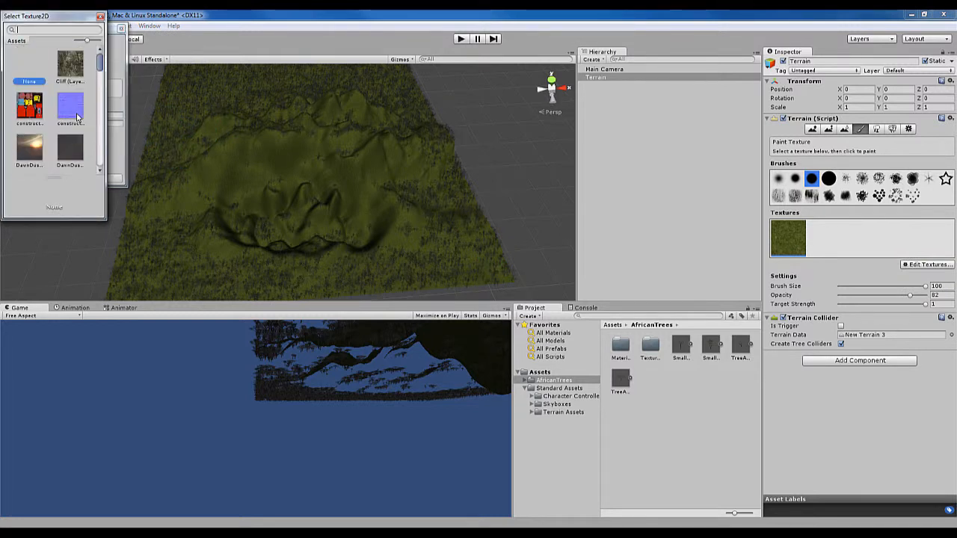
double_click(74, 66)
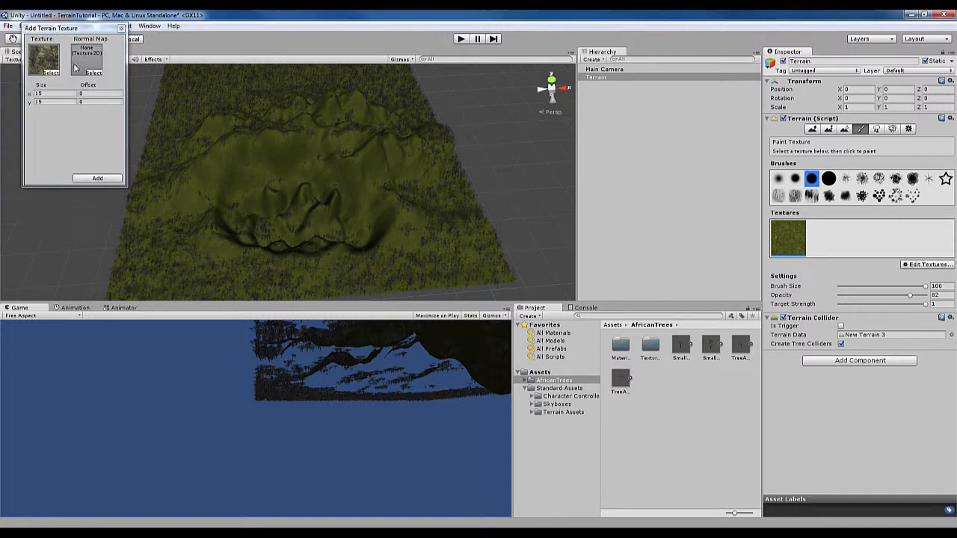
left_click(98, 178)
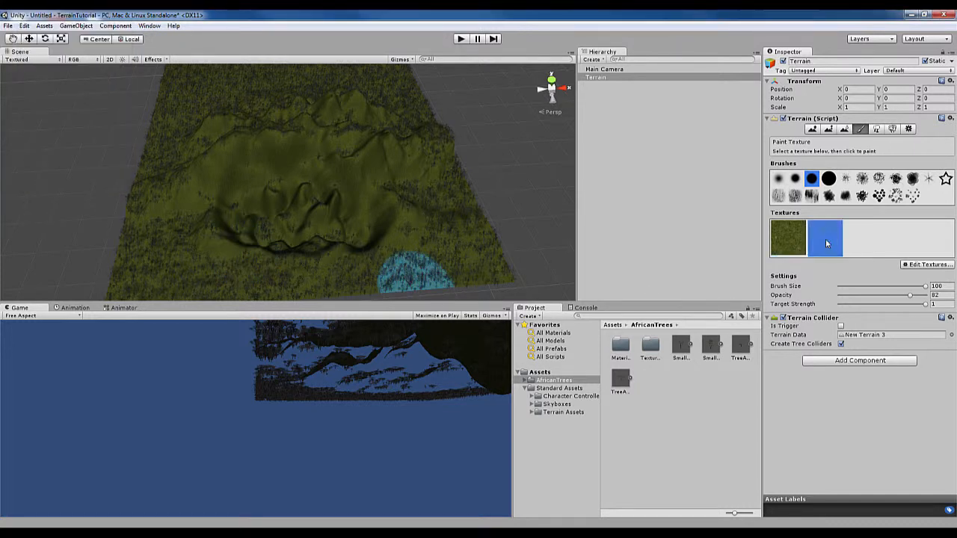
Add the GoodDirt texture as a third paintable terrain texture
left_click(934, 265)
left_click(906, 267)
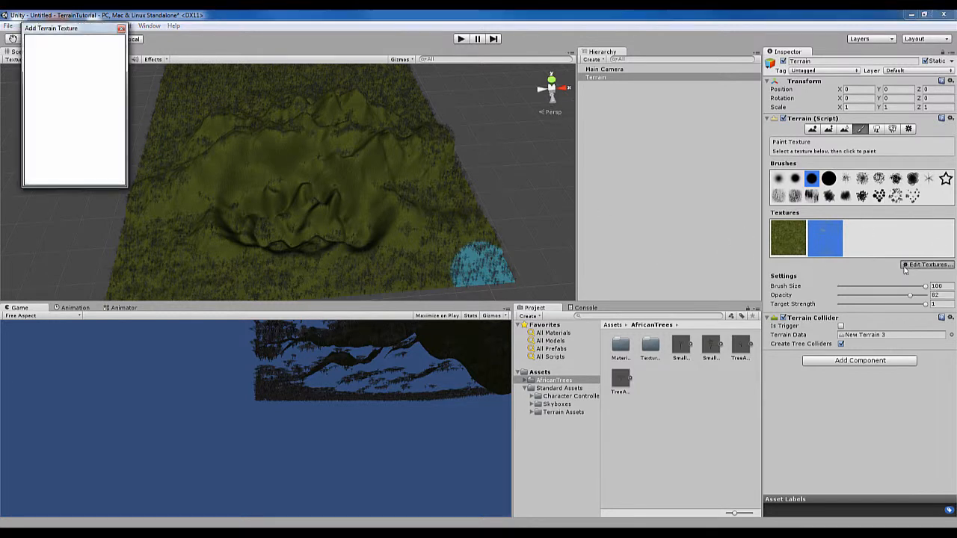
left_click(52, 74)
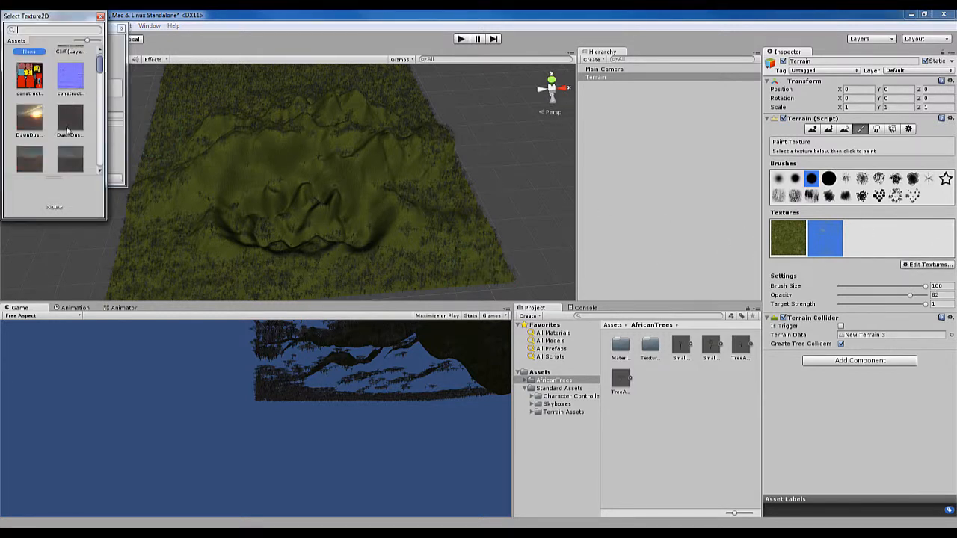
scroll(73, 128, "down", 6)
scroll(73, 136, "up", 1)
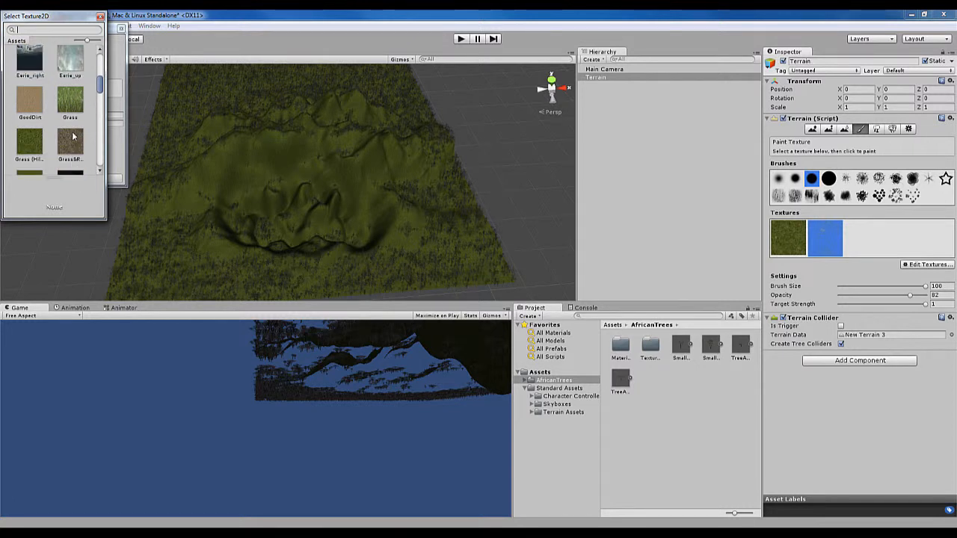
scroll(73, 137, "down", 1)
double_click(23, 70)
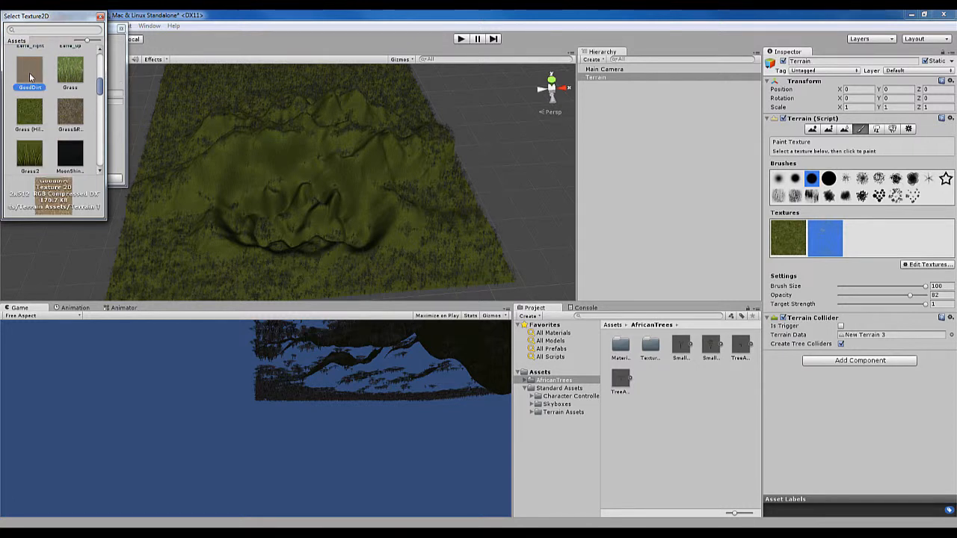
left_click(79, 180)
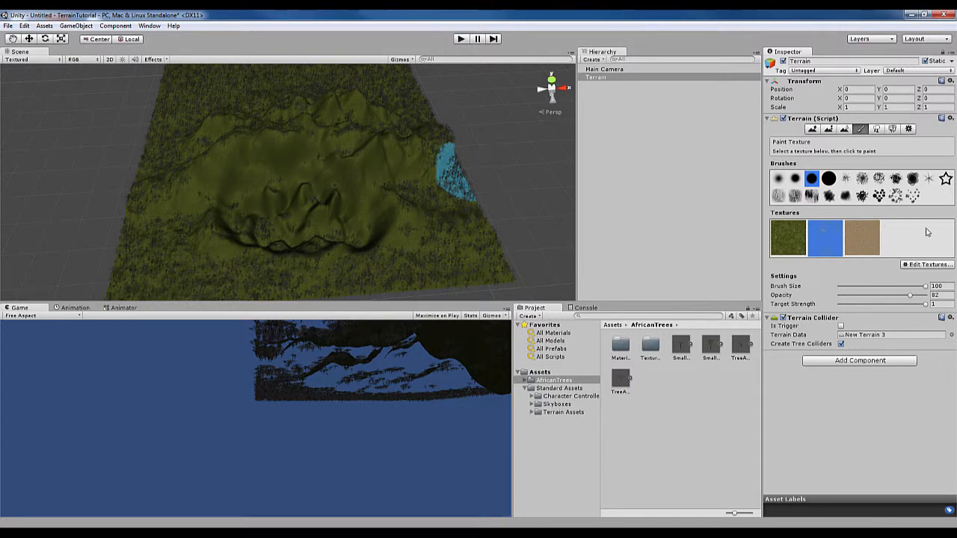
Choose a speckled brush, set the opacity to 15 and target strength to 0.222, and try a Cliff stroke on the flat ground beside the front ridges
left_click(879, 180)
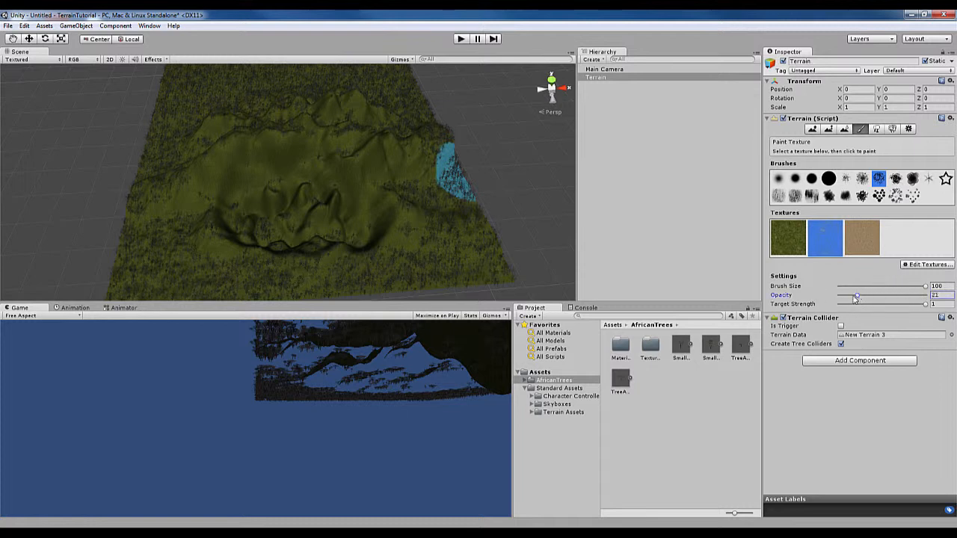
mouse_move(421, 250)
left_mouse_down()
mouse_move(449, 251)
mouse_move(380, 270)
left_mouse_up()
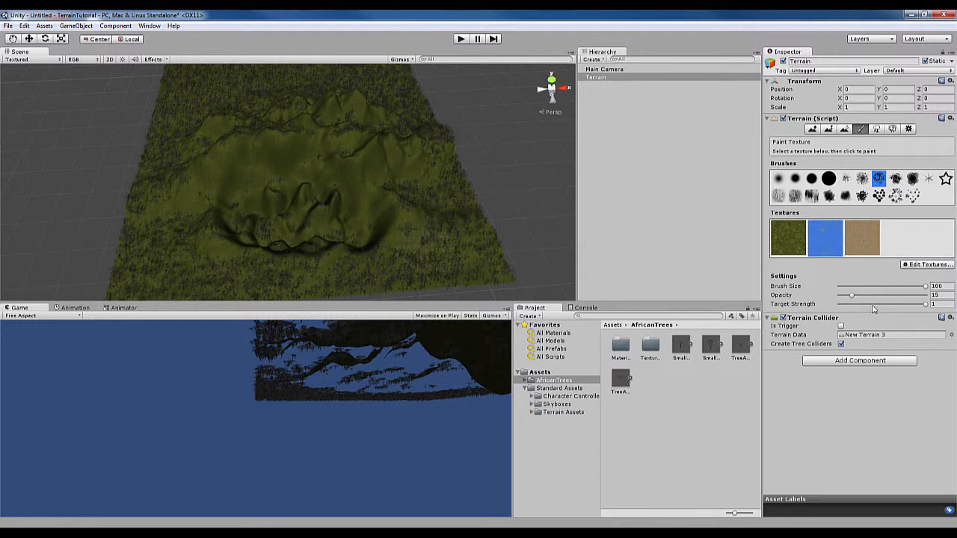
left_click_drag(872, 304, 862, 307)
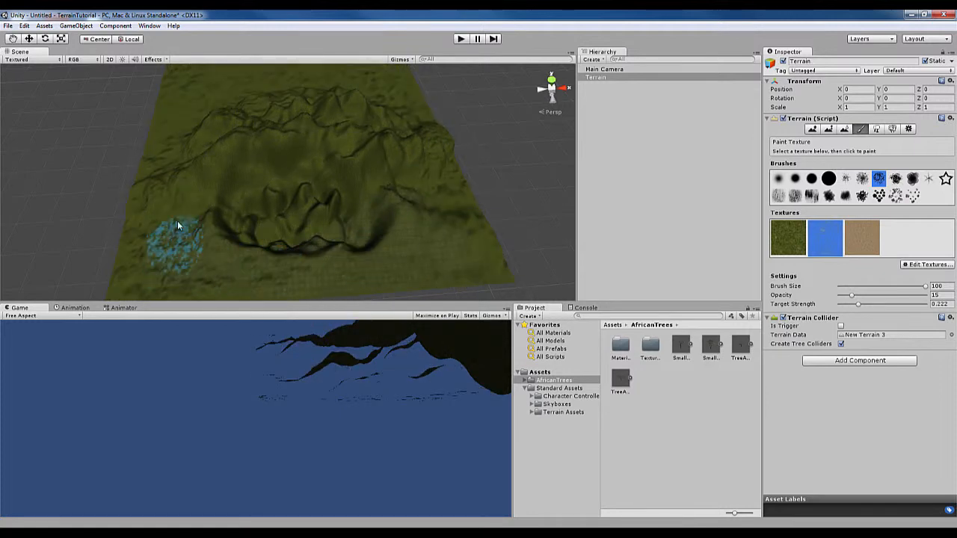
Try the Cliff texture over the mountains and examine the painted ground up close among the trees
mouse_move(383, 178)
left_mouse_down("alt")
mouse_move(416, 224)
mouse_move(426, 223)
left_mouse_up("alt")
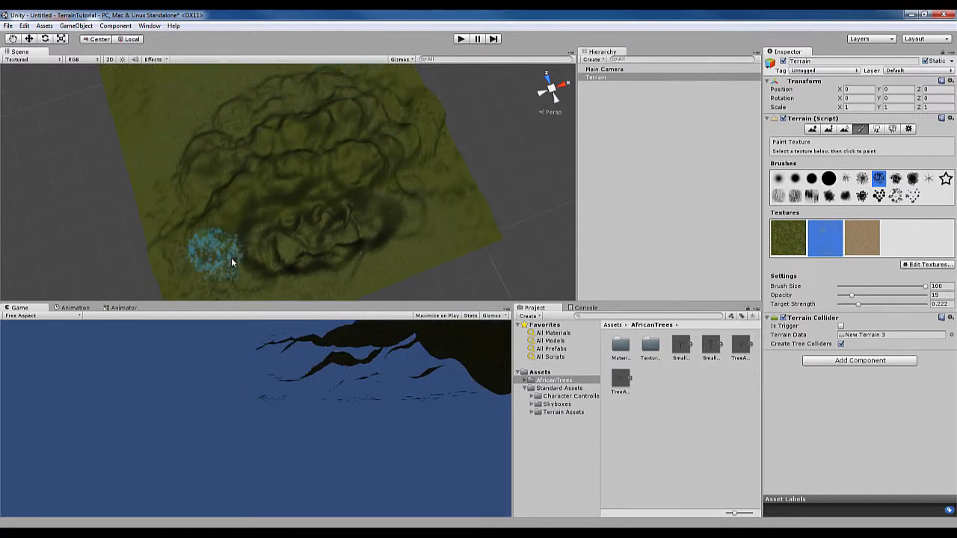
scroll(387, 238, "up", 5)
middle_click_drag(367, 209, 356, 182)
left_click_drag(374, 143, 407, 104, "alt")
scroll(405, 100, "up", 6)
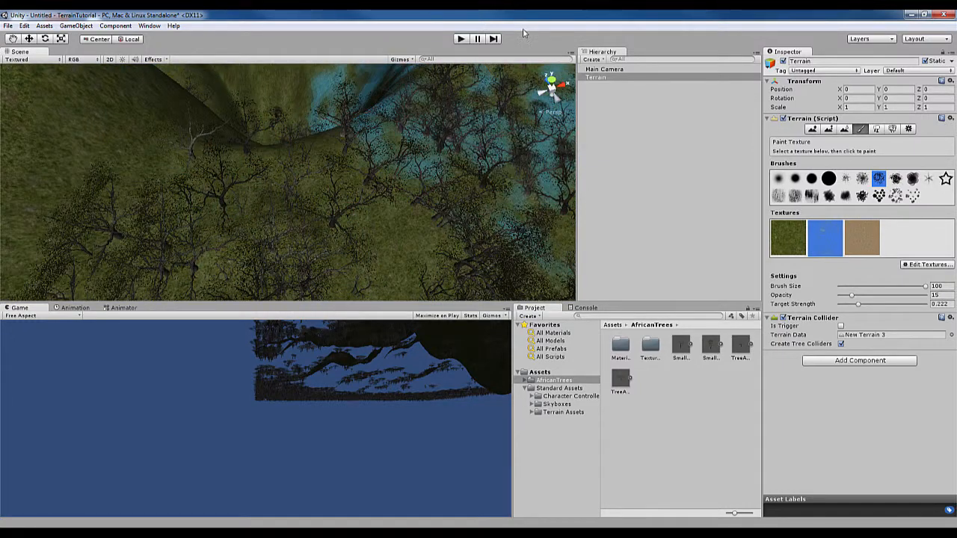
mouse_move(418, 142)
left_mouse_down()
mouse_move(408, 134)
mouse_move(396, 152)
mouse_move(351, 112)
mouse_move(207, 154)
mouse_move(292, 141)
mouse_move(297, 167)
mouse_move(327, 160)
left_mouse_up()
scroll(336, 97, "down", 10)
scroll(326, 133, "down", 3)
scroll(329, 139, "down", 5)
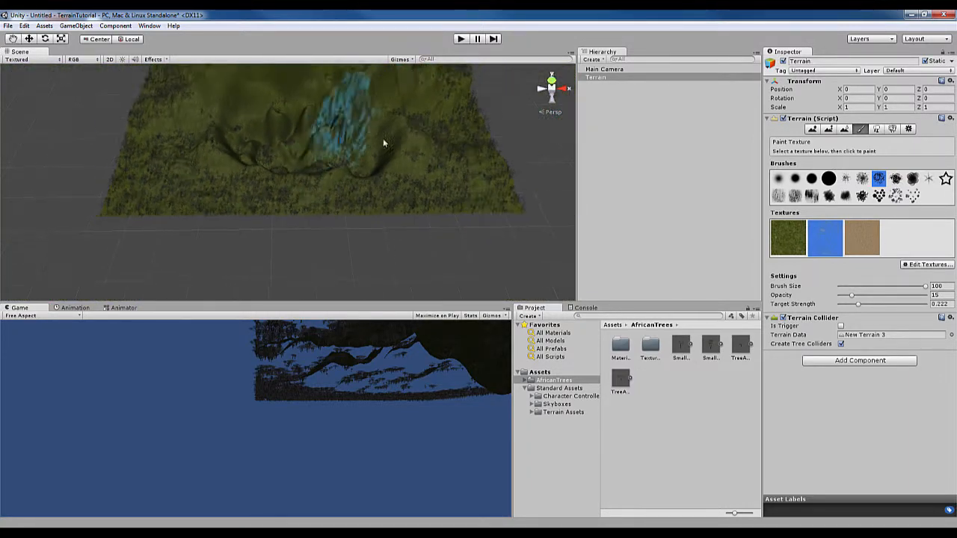
Brush the Cliff texture across the front ridges, the surrounding ground and the mountains behind them
left_click_drag(269, 166, 263, 168)
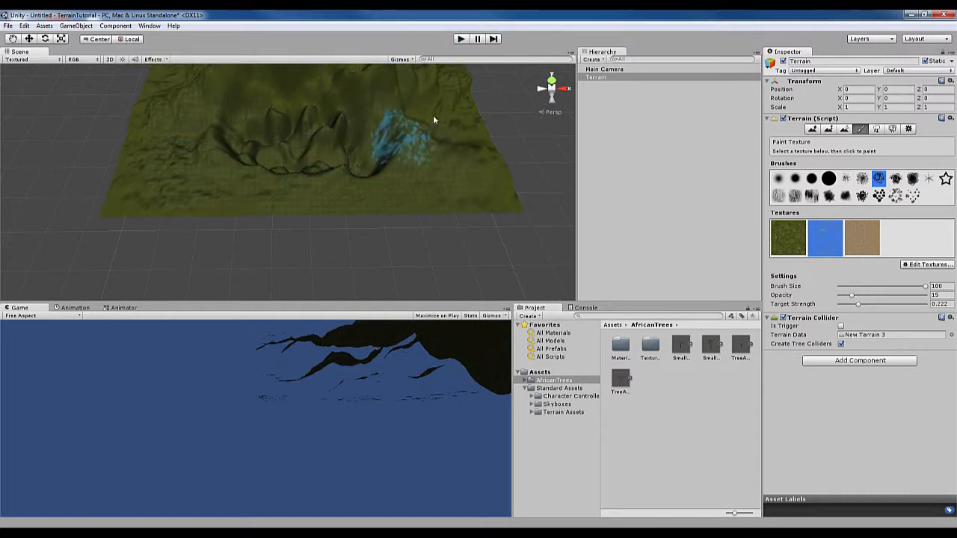
middle_click_drag(379, 116, 421, 231)
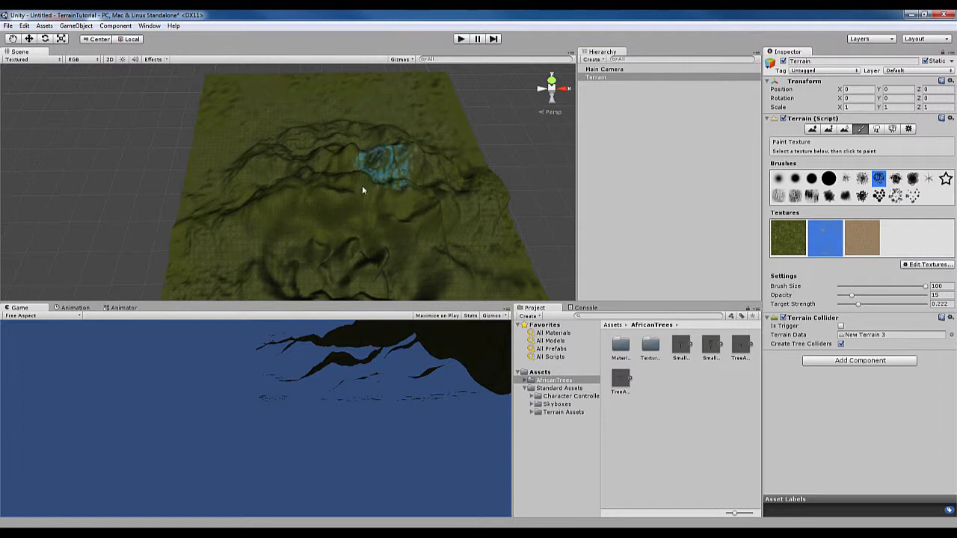
left_click_drag(224, 284, 356, 224)
middle_click_drag(357, 223, 371, 186)
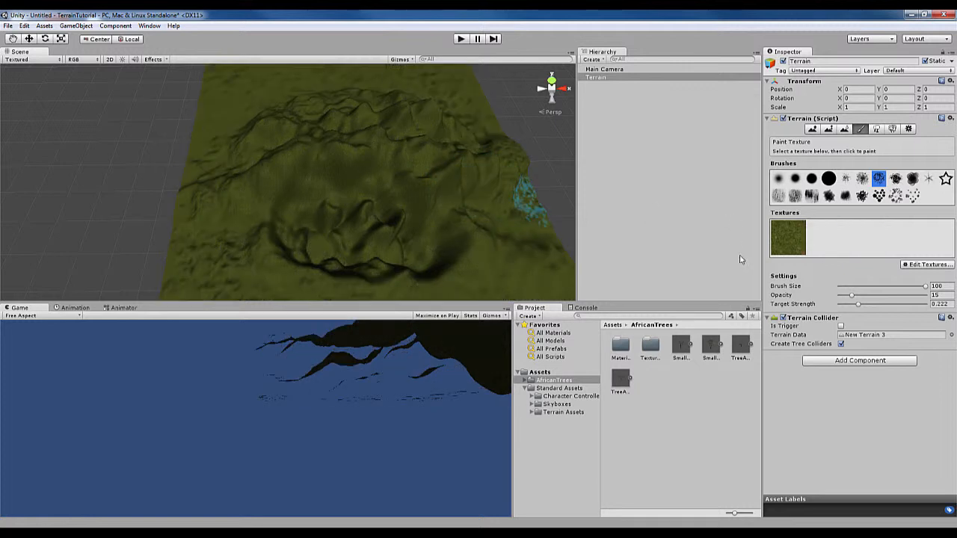
Mass place 10000 small savanna trees across the whole terrain again
left_click(878, 131)
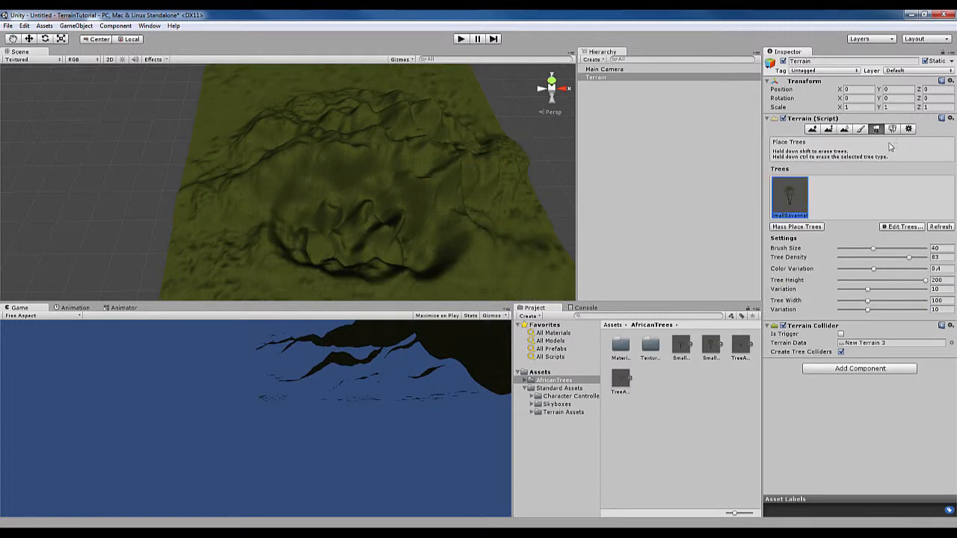
left_click(797, 227)
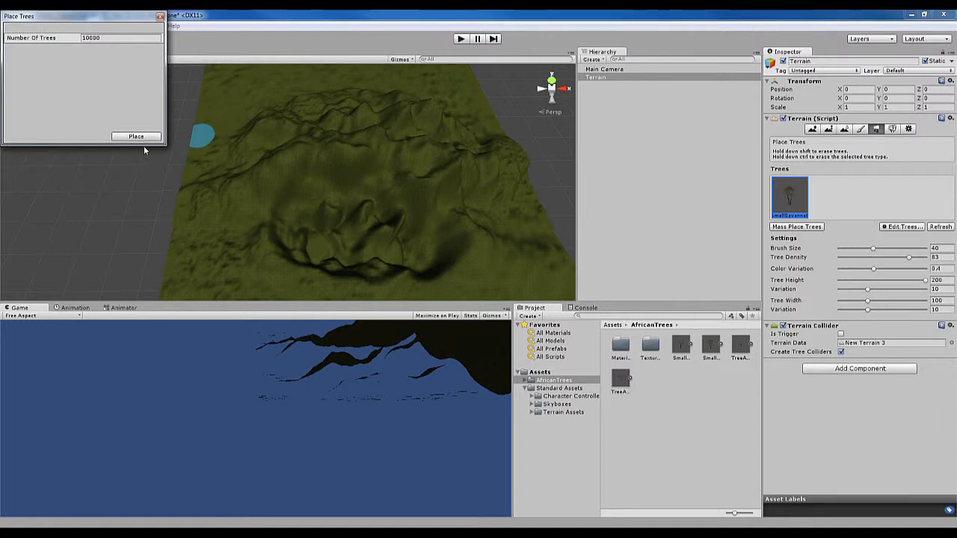
left_click(136, 137)
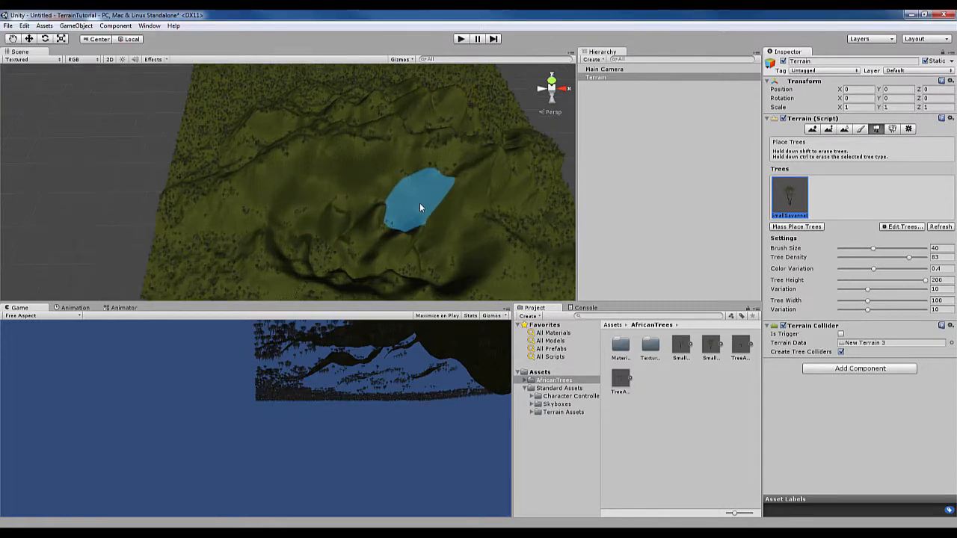
middle_click_drag(419, 203, 557, 183)
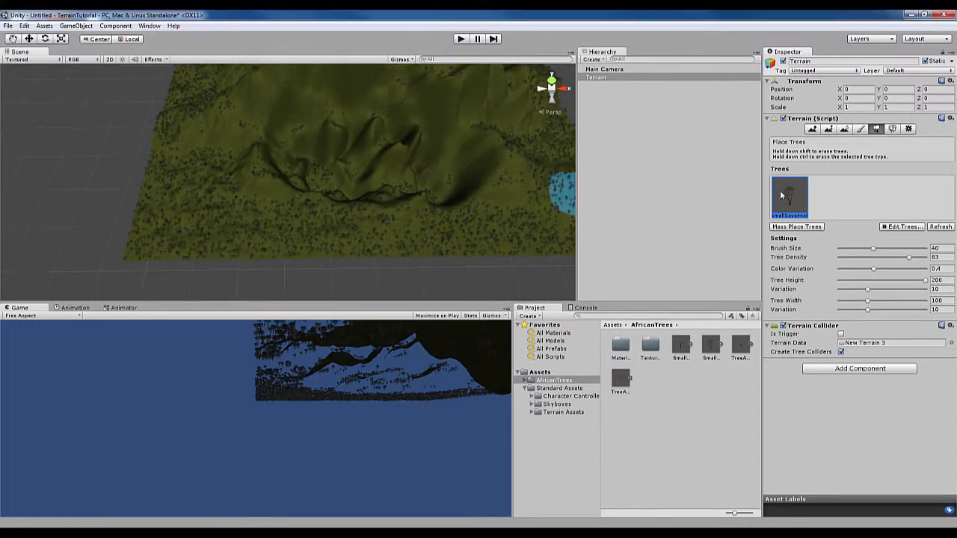
Add the Cliff texture again beside the grass texture in the terrain's texture set
left_click(860, 130)
left_click(924, 266)
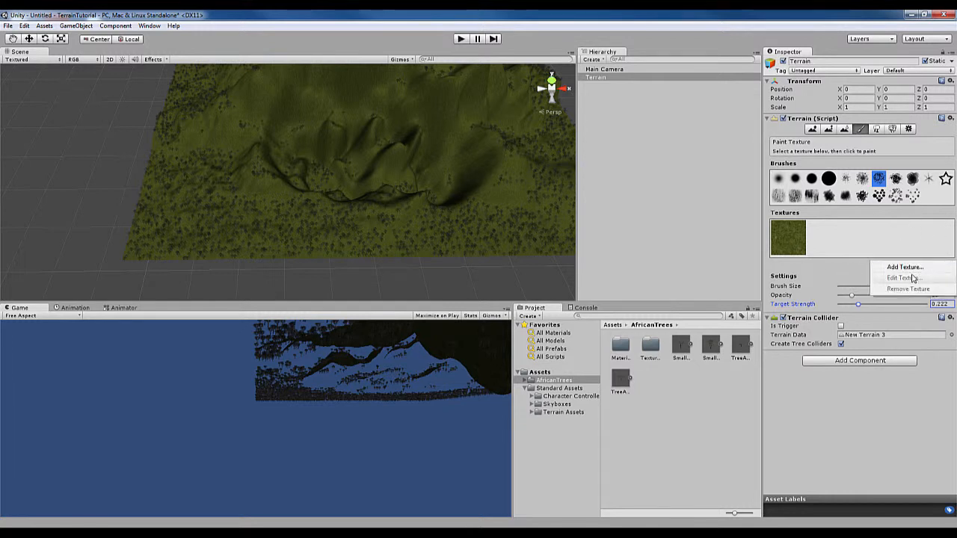
left_click(908, 275)
left_click(50, 73)
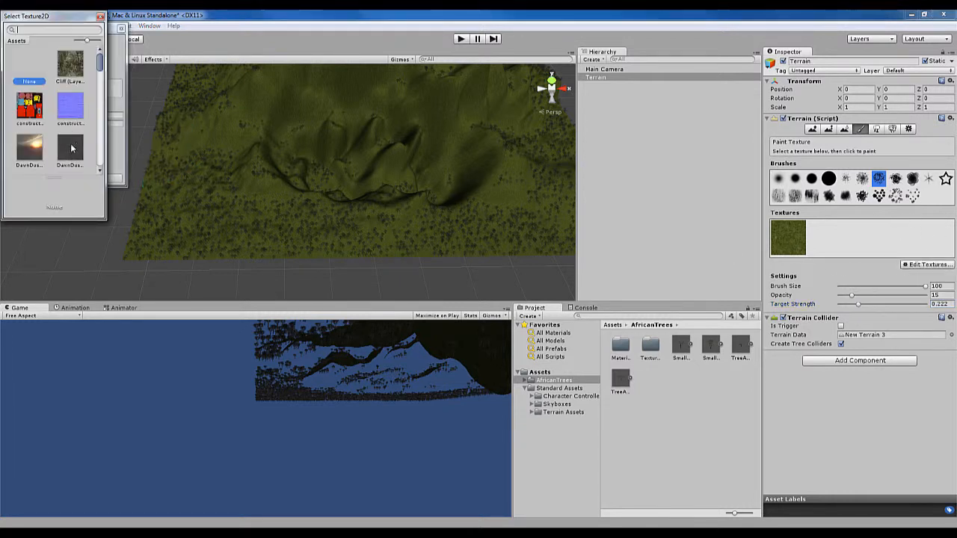
double_click(78, 75)
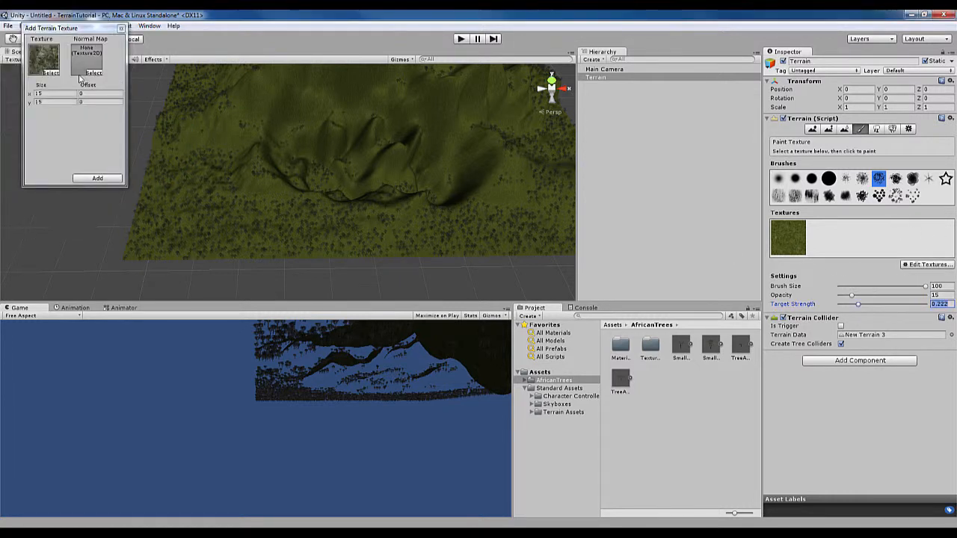
left_click(97, 178)
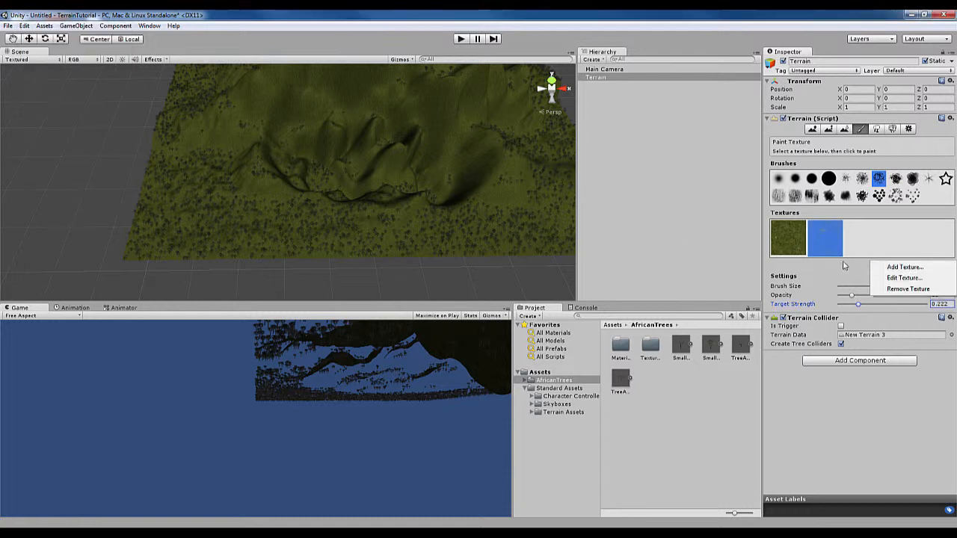
Add the GoodDirt texture again as the third terrain texture
left_click(905, 267)
left_click(49, 73)
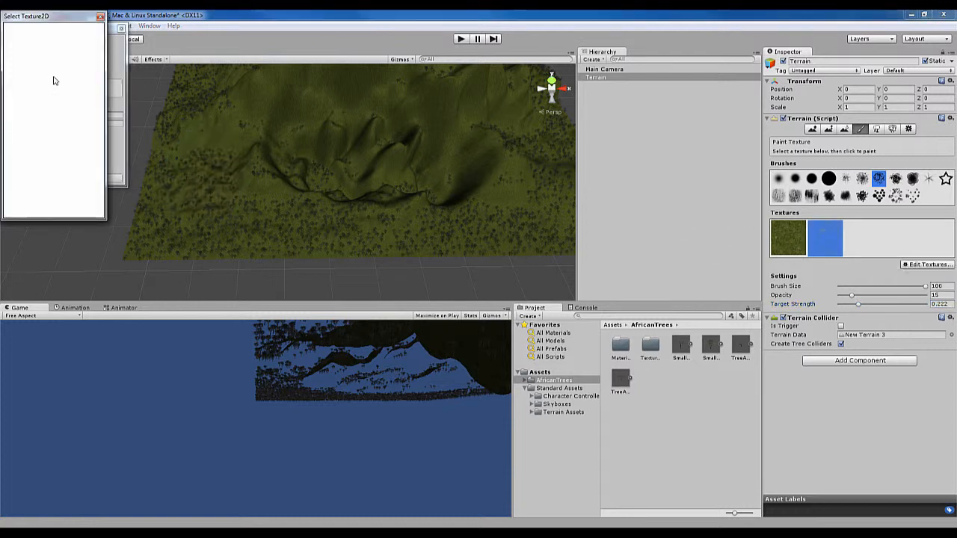
left_click(39, 141)
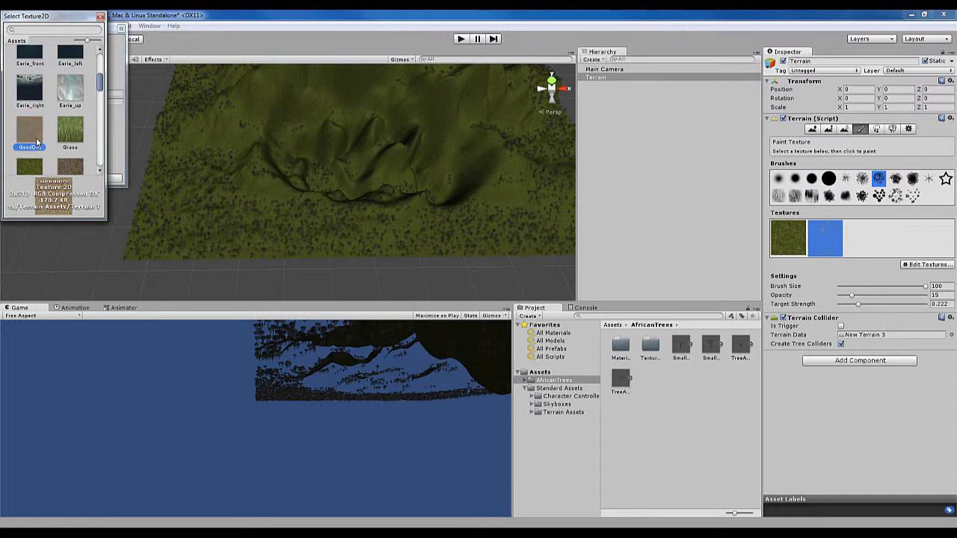
double_click(39, 140)
left_click(97, 179)
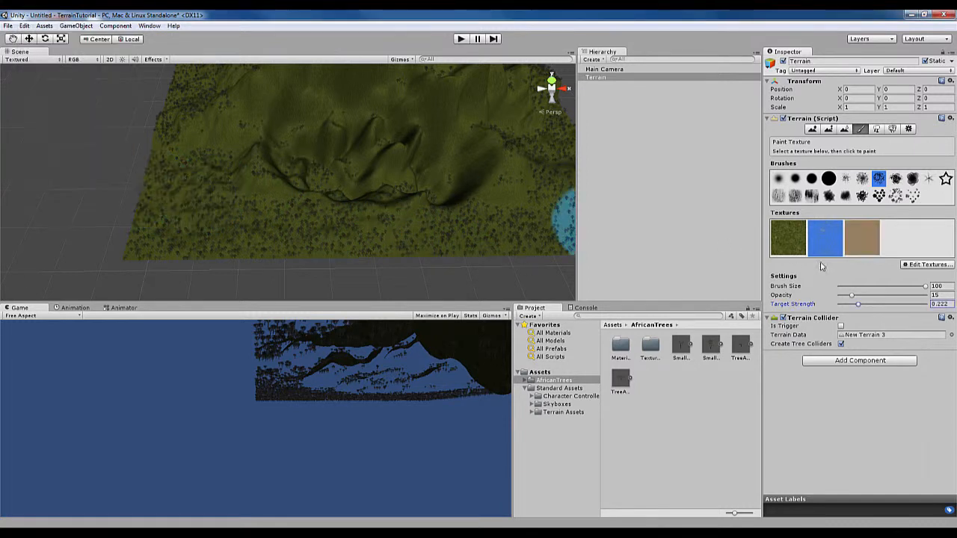
Set the target strength to 0.389 and paint GoodDirt patches over the front ridges and the ground on both sides of them
left_click(863, 247)
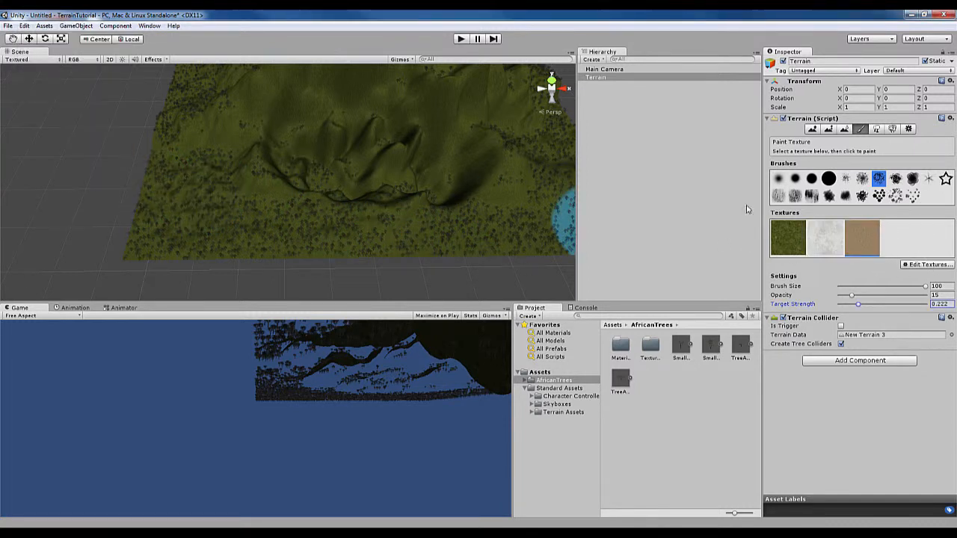
left_click_drag(471, 168, 403, 216, "alt")
left_click_drag(863, 307, 869, 307)
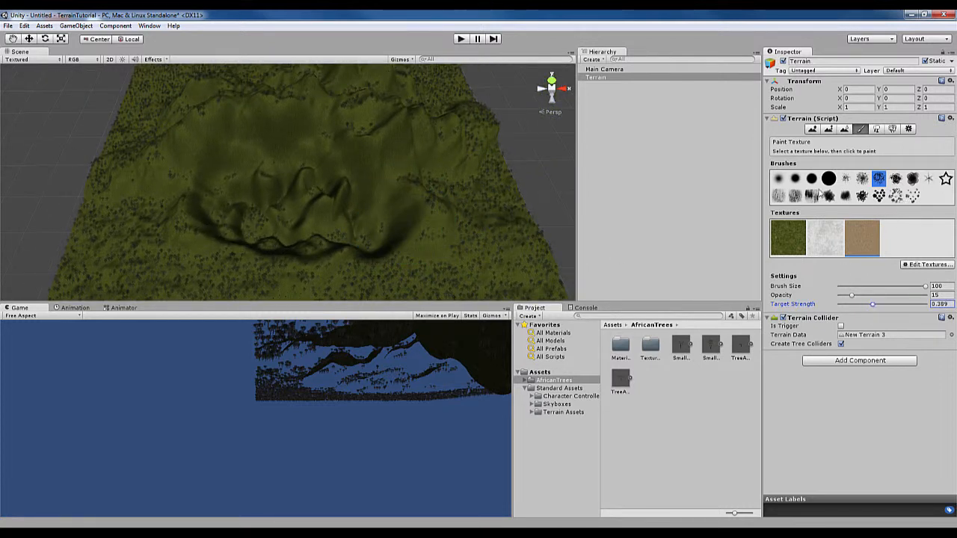
mouse_move(452, 243)
left_mouse_down()
mouse_move(504, 263)
mouse_move(329, 269)
mouse_move(250, 259)
mouse_move(186, 269)
mouse_move(362, 227)
mouse_move(124, 247)
mouse_move(146, 191)
left_mouse_up()
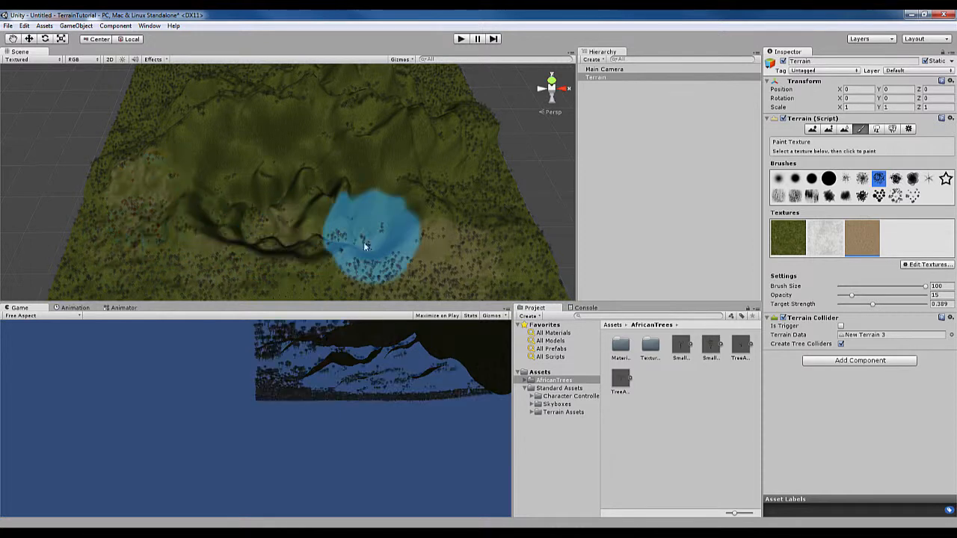
Paint GoodDirt patches over the mountain's right flank and the ridges behind its crest with the size 100 brush
mouse_move(427, 177)
left_mouse_down()
mouse_move(447, 131)
mouse_move(420, 81)
mouse_move(326, 67)
mouse_move(175, 89)
mouse_move(153, 133)
mouse_move(206, 166)
mouse_move(218, 216)
mouse_move(127, 273)
mouse_move(263, 286)
mouse_move(327, 226)
mouse_move(397, 185)
mouse_move(440, 188)
left_mouse_up()
left_click_drag(351, 175, 381, 234, "alt")
mouse_move(211, 111)
left_mouse_down()
mouse_move(188, 96)
mouse_move(302, 79)
mouse_move(401, 83)
left_mouse_up()
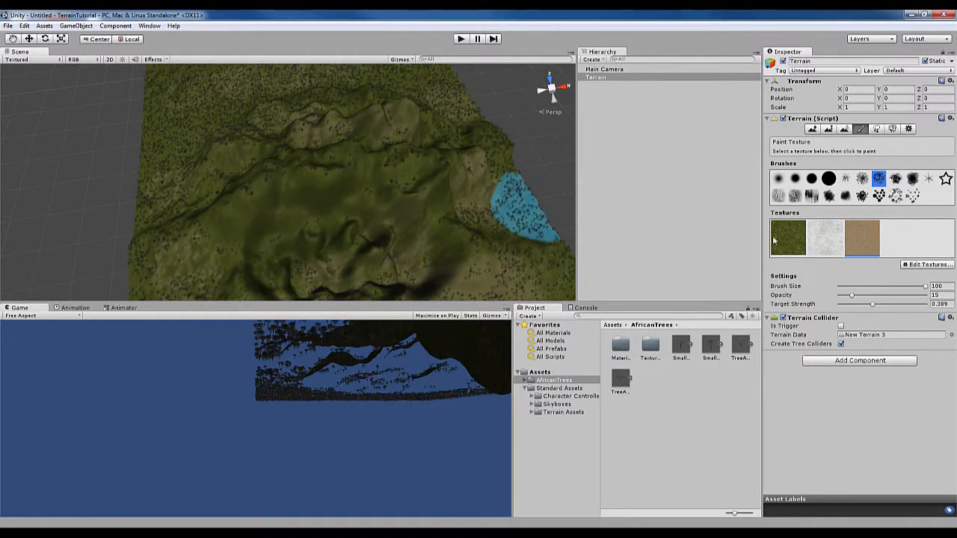
Set the brush size to 41, choose the large solid round brush, and paint GoodDirt across the main mountain's upper front slope
left_click_drag(894, 288, 891, 288)
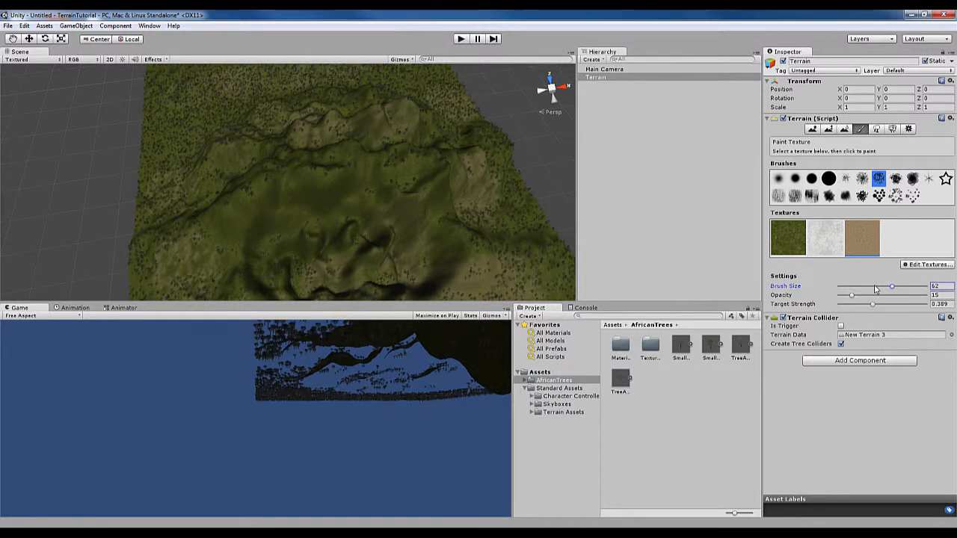
left_click(829, 183)
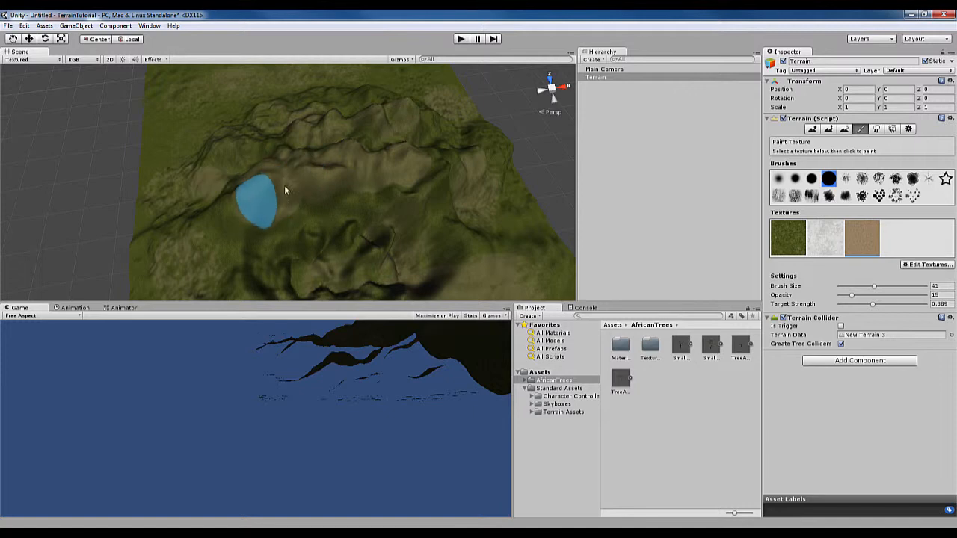
left_click_drag(410, 158, 392, 160)
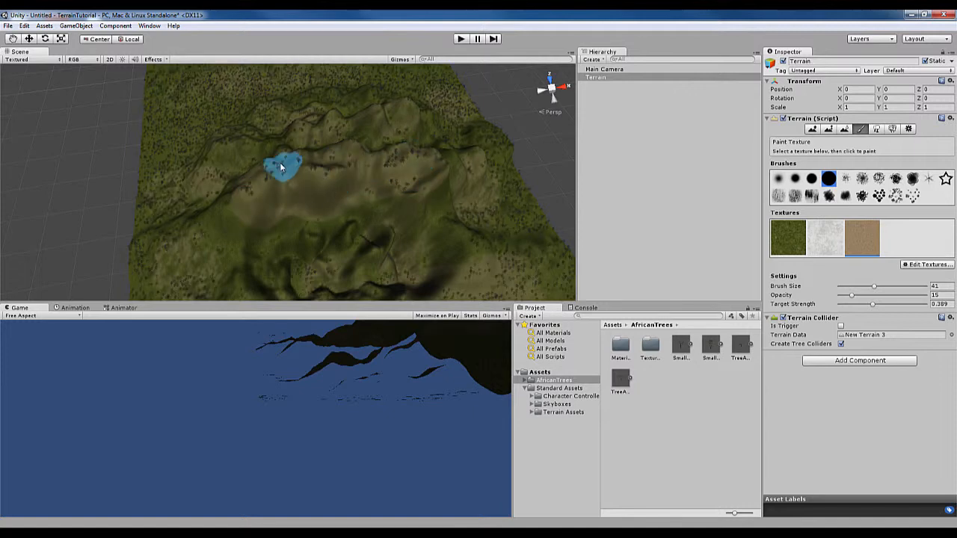
left_click_drag(280, 164, 305, 166)
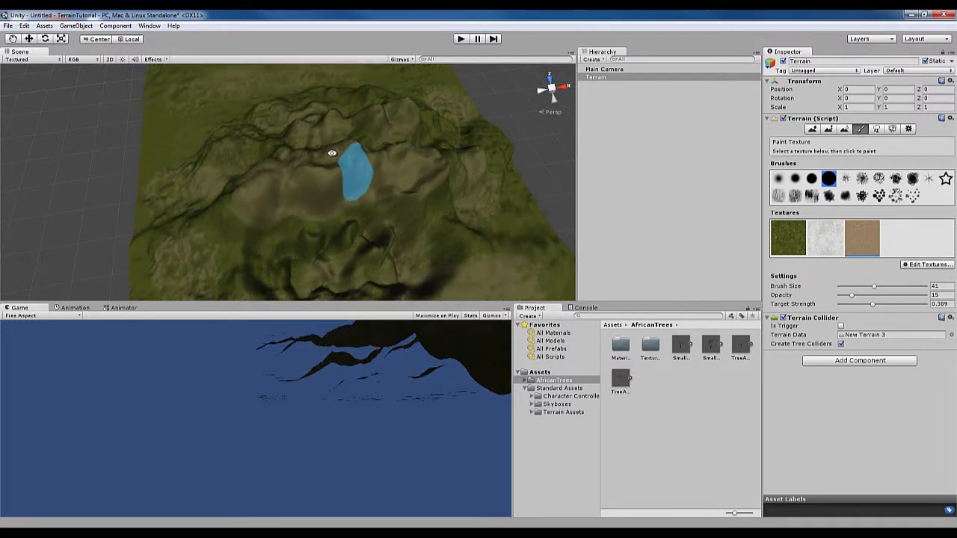
Extend the GoodDirt painting over the mountain's steep side faces, its peaks and the small ridges at its foot
left_click_drag(359, 180, 344, 138, "alt")
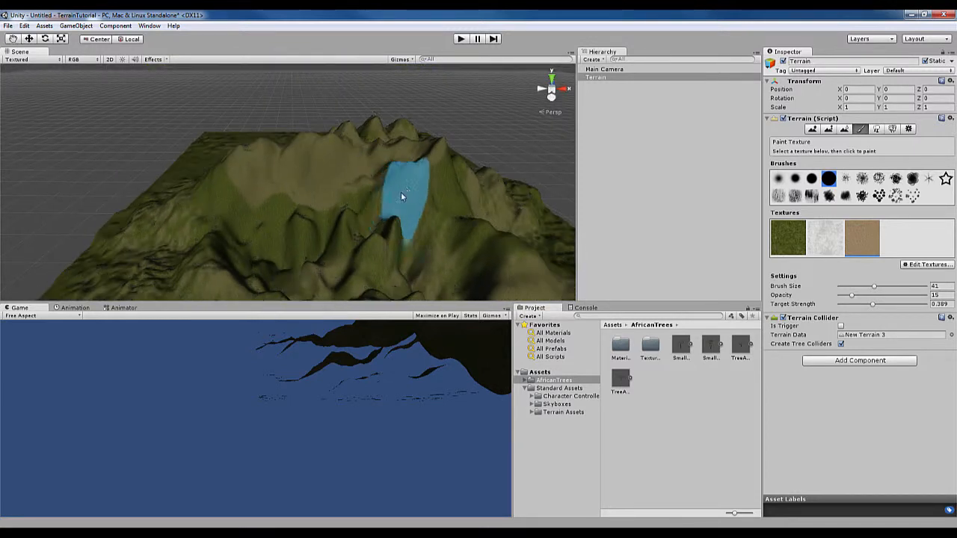
mouse_move(245, 197)
left_mouse_down("alt")
mouse_move(367, 216)
mouse_move(441, 193)
mouse_move(255, 181)
left_mouse_up("alt")
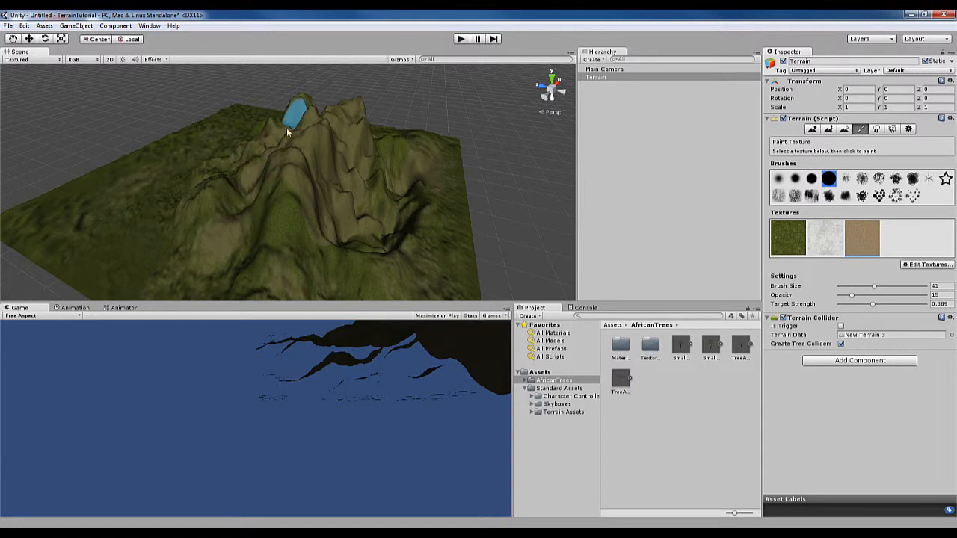
mouse_move(384, 156)
left_mouse_down("alt")
mouse_move(269, 180)
mouse_move(299, 183)
mouse_move(265, 175)
left_mouse_up("alt")
middle_click_drag(265, 175, 290, 131)
left_click_drag(312, 156, 324, 150, "alt")
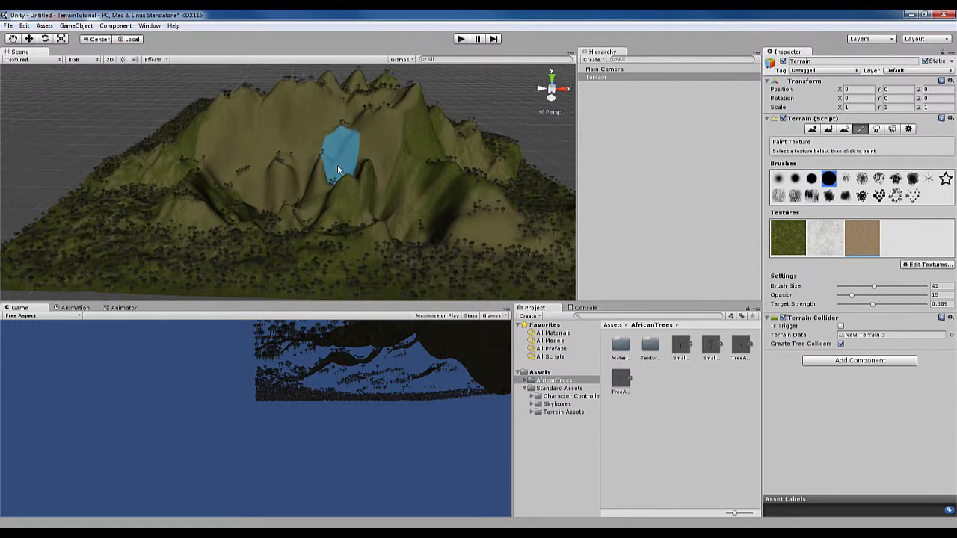
scroll(346, 210, "up", 5)
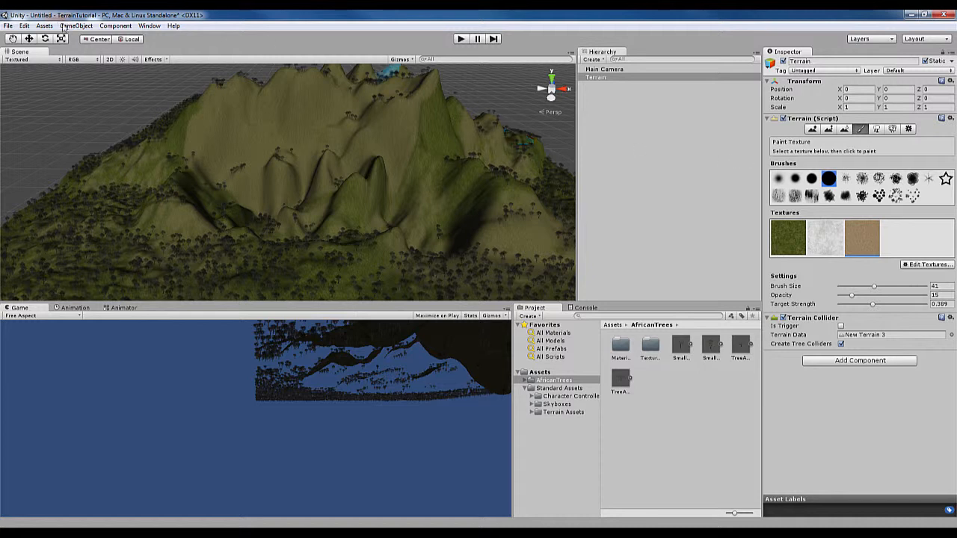
Assign Eerie Skybox from the Standard Assets Skyboxes folder as the skybox material in the scene's render settings
left_click(23, 26)
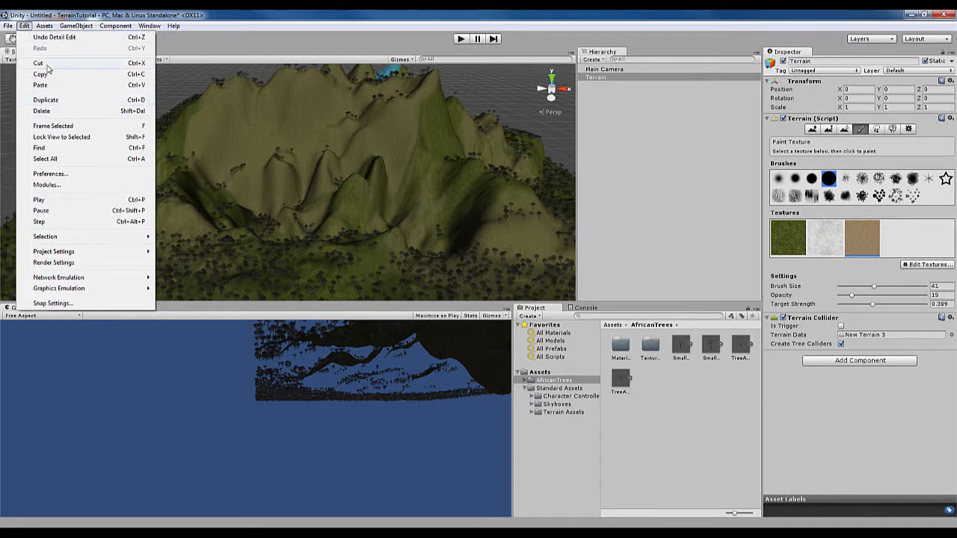
left_click(94, 265)
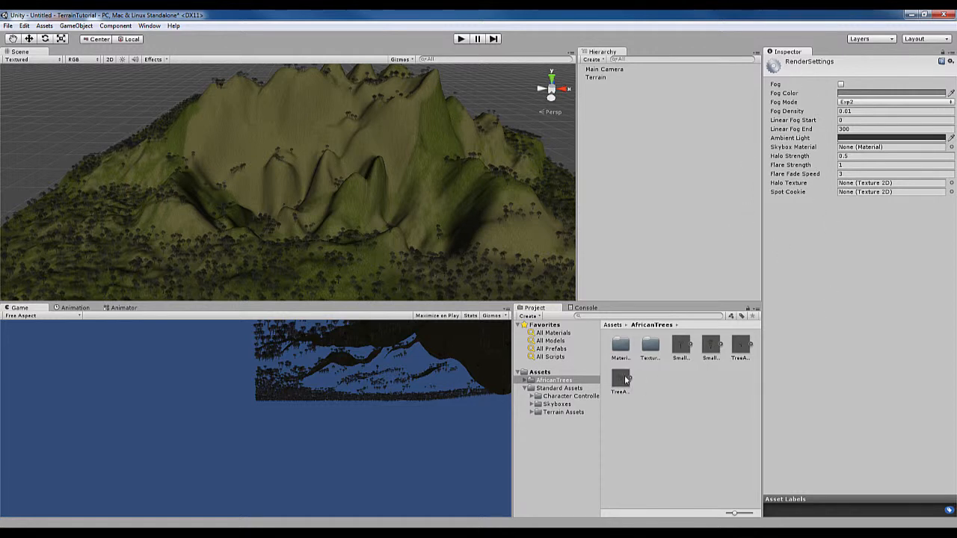
left_click(532, 404)
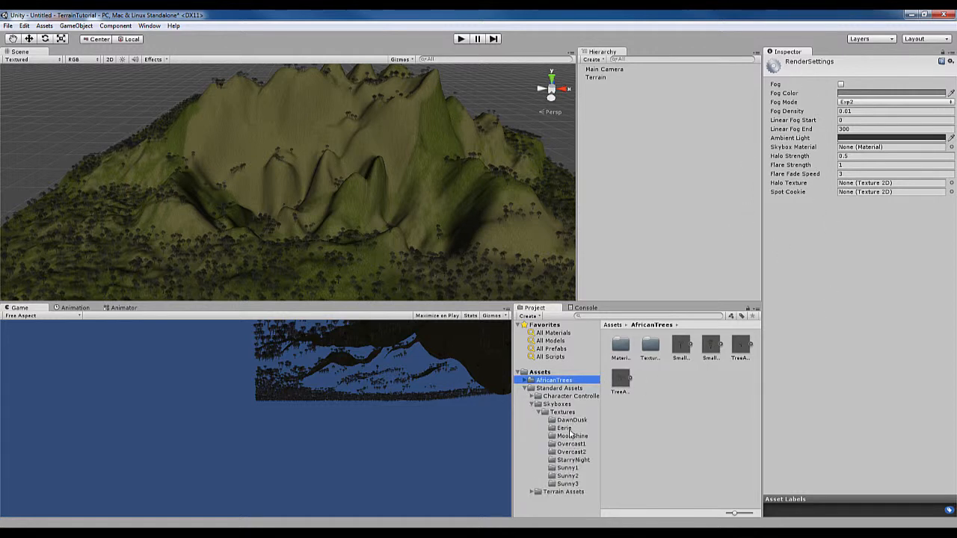
left_click(574, 430)
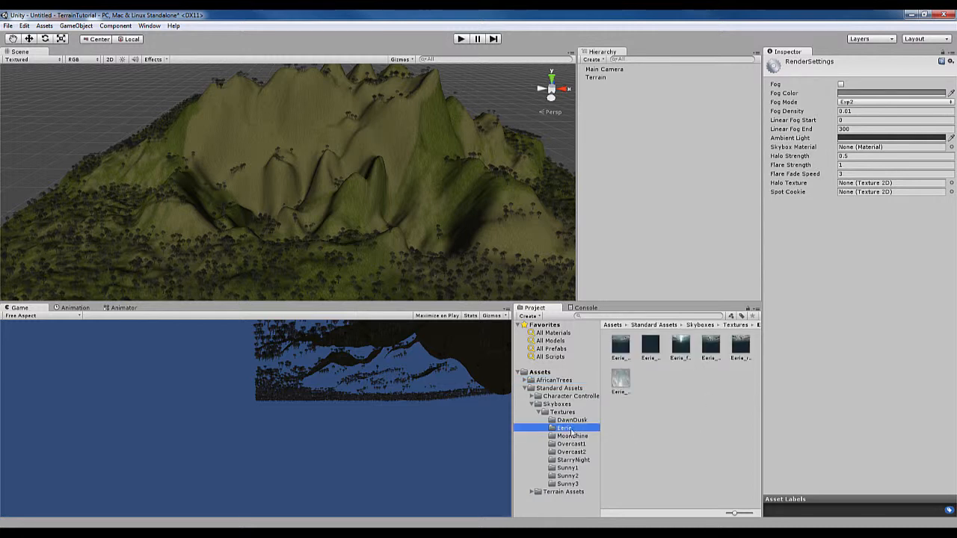
left_click(557, 404)
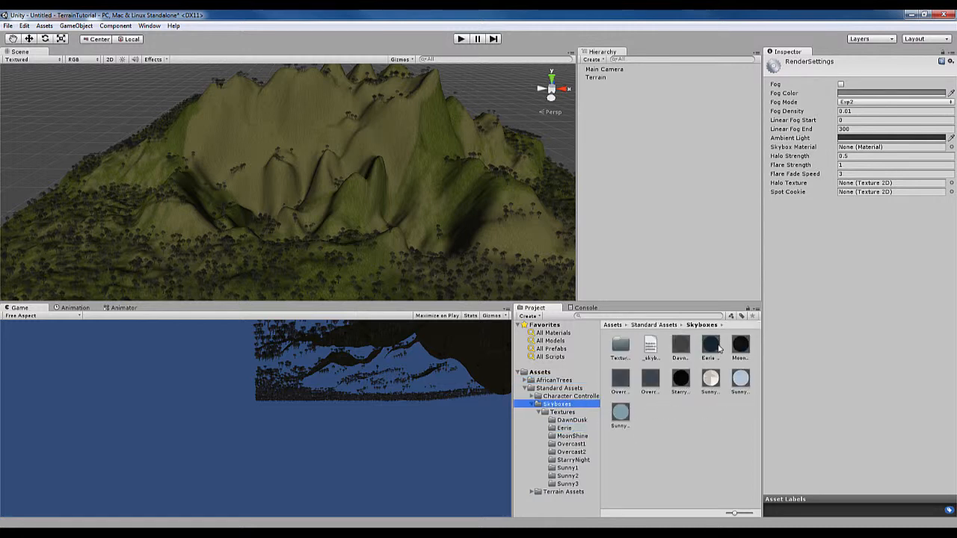
left_click_drag(714, 348, 900, 251)
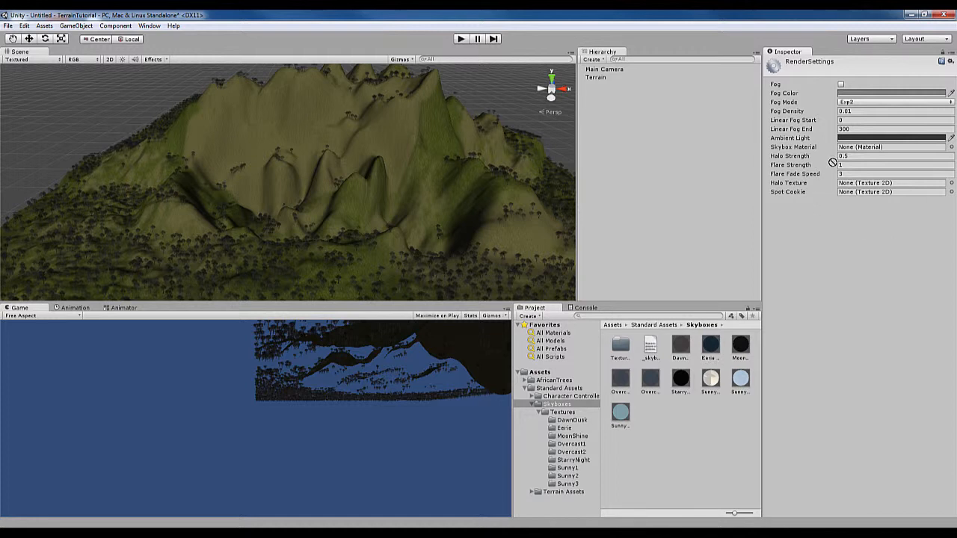
left_click_drag(833, 162, 876, 150)
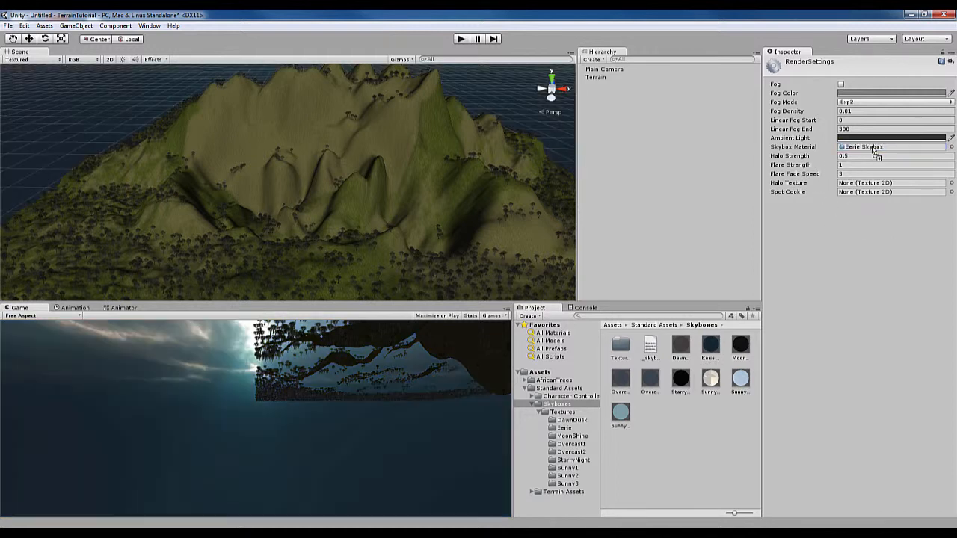
Align the Main Camera with the current scene view of the mountain
left_click(607, 70)
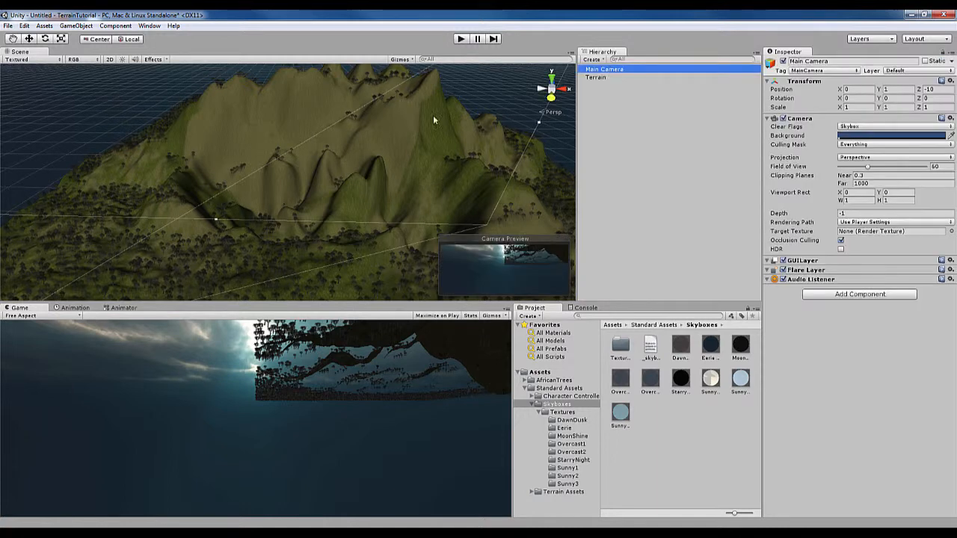
left_click(76, 26)
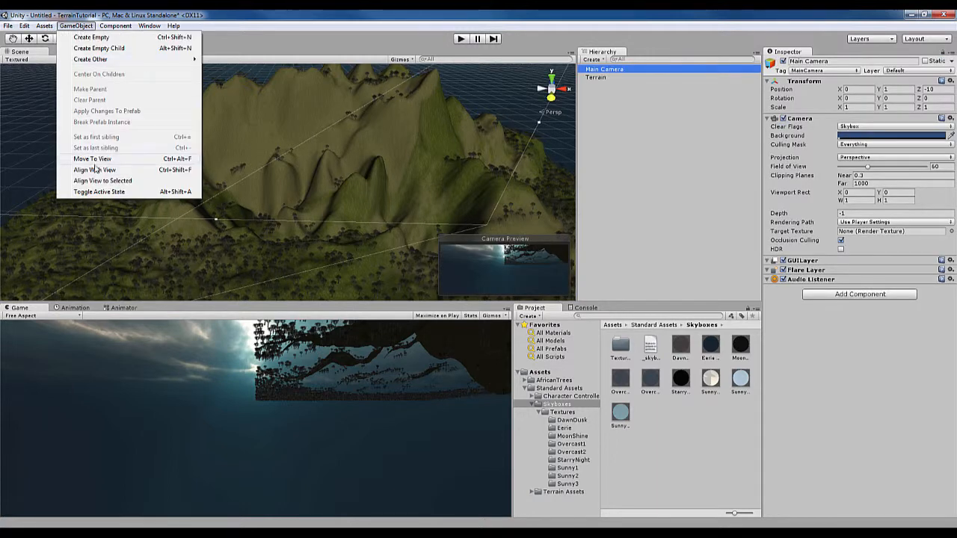
left_click(98, 170)
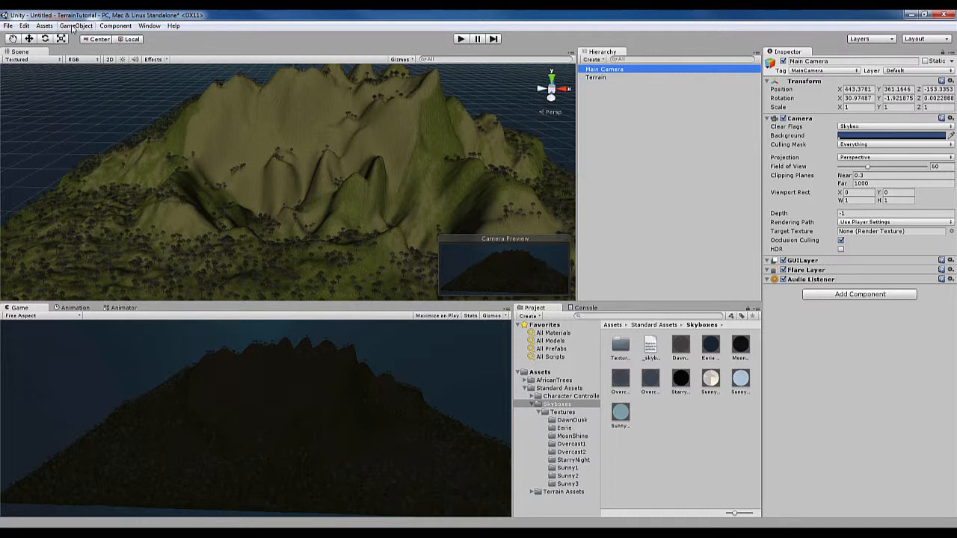
Try Move To View on the Main Camera, and realign the camera with the scene view
left_click(77, 25)
left_click(96, 160)
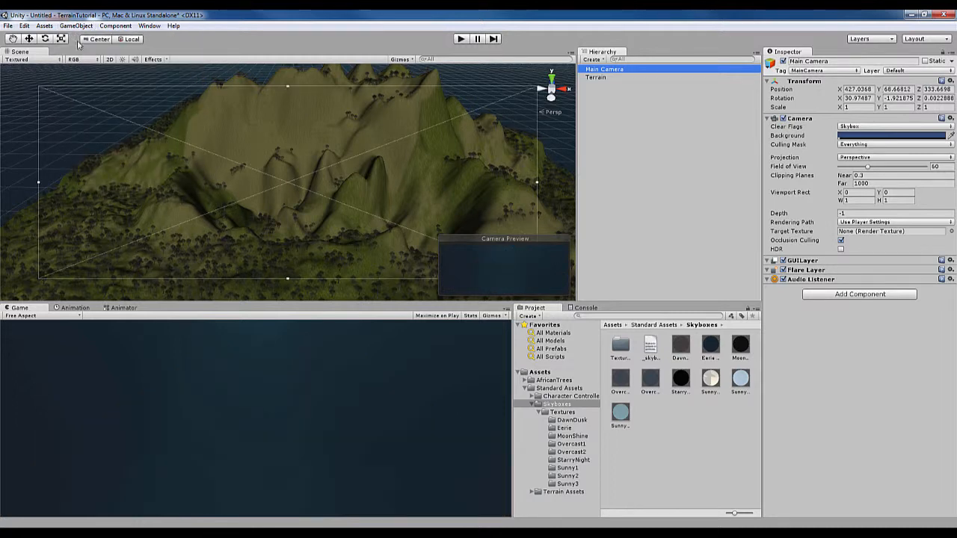
left_click(76, 26)
left_click(98, 170)
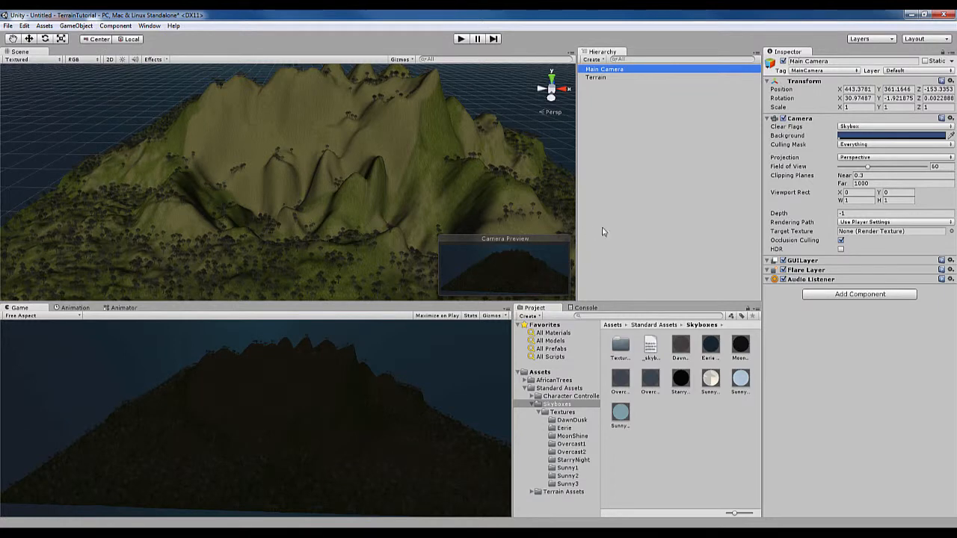
Select the Terrain object for further editing
left_click(595, 78)
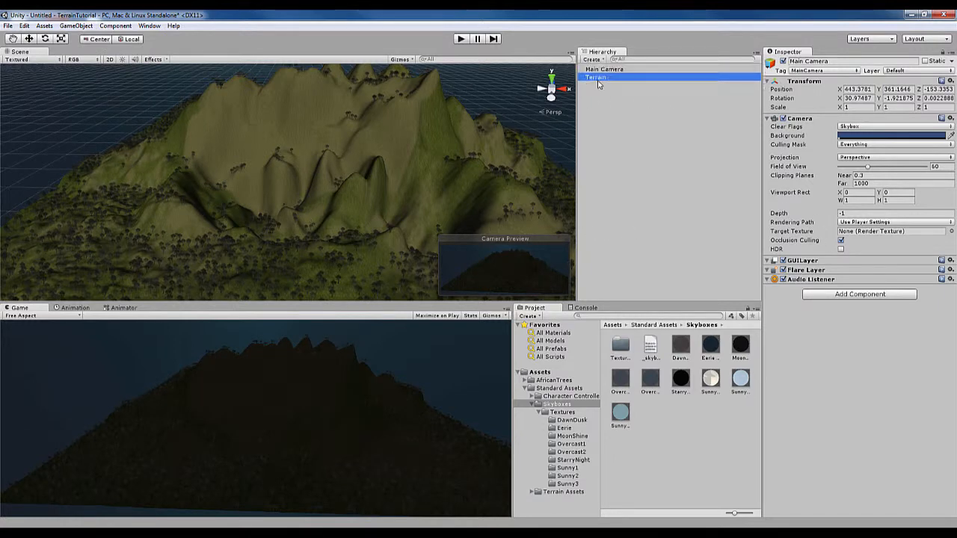